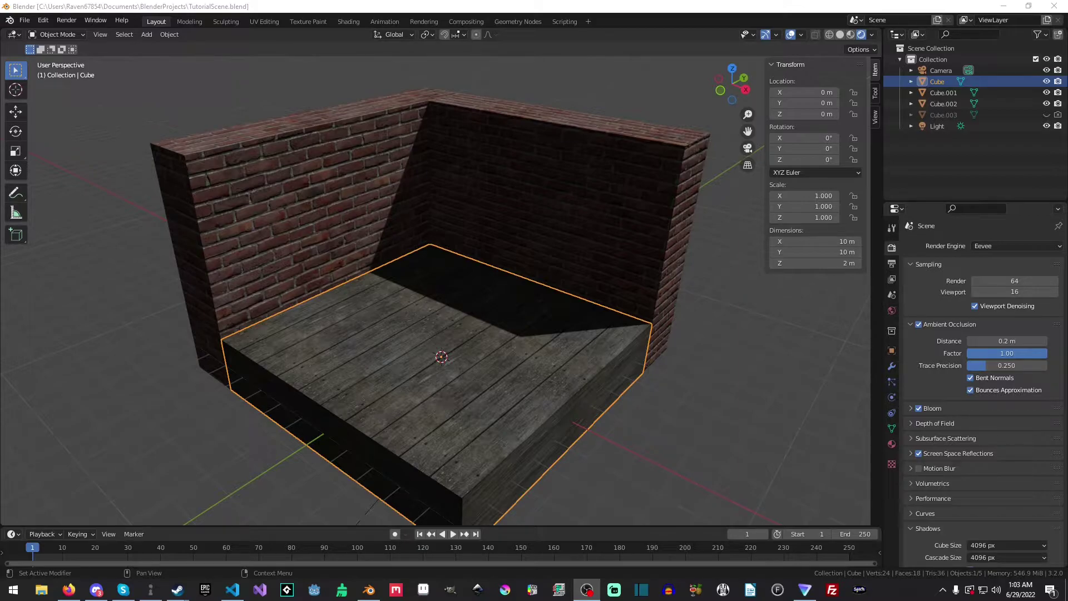
# Orbit the brick-walled room and toggle the scene's Ambient Occlusion render setting off and on to compare
pyautogui.moveTo(490, 272)
pyautogui.mouseDown(button='middle')
pyautogui.moveTo(389, 238)
pyautogui.moveTo(498, 275)
pyautogui.mouseUp(button='middle')
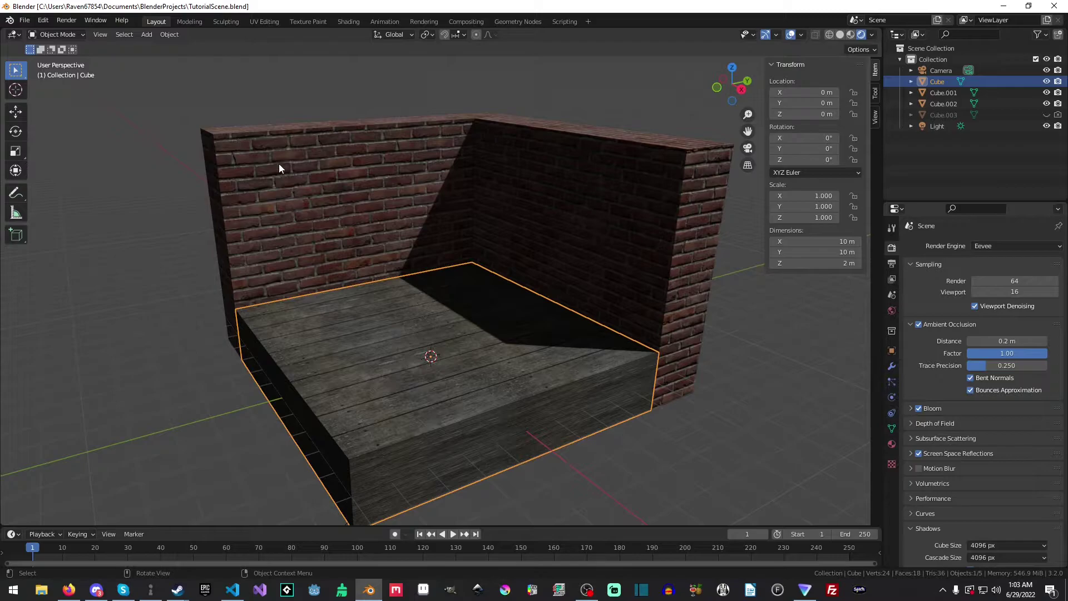
pyautogui.moveTo(279, 163); pyautogui.dragTo(442, 240, button='middle')
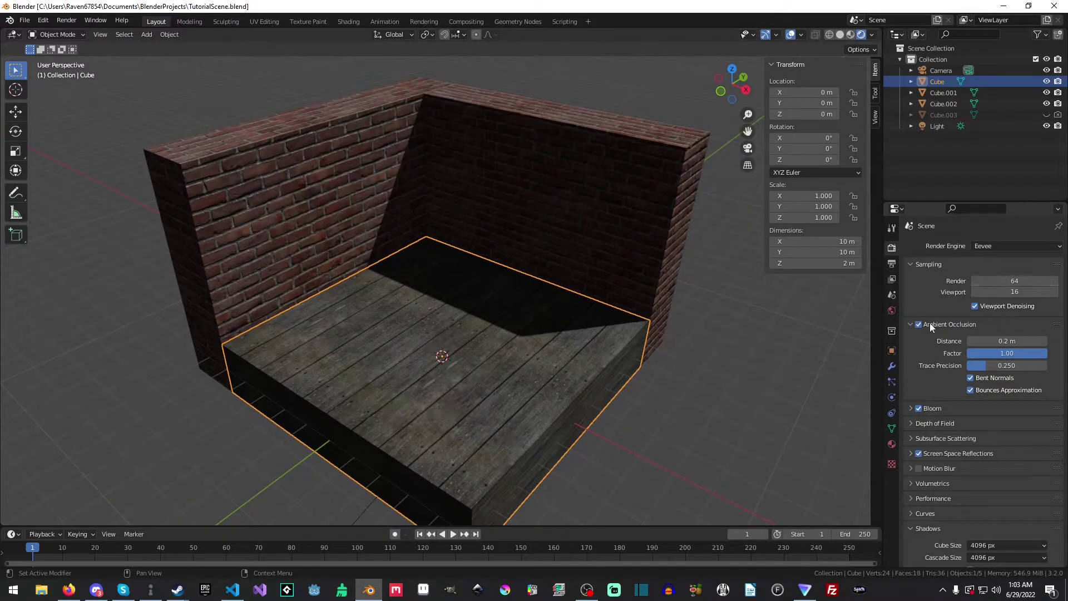
pyautogui.click(892, 229)
pyautogui.click(892, 247)
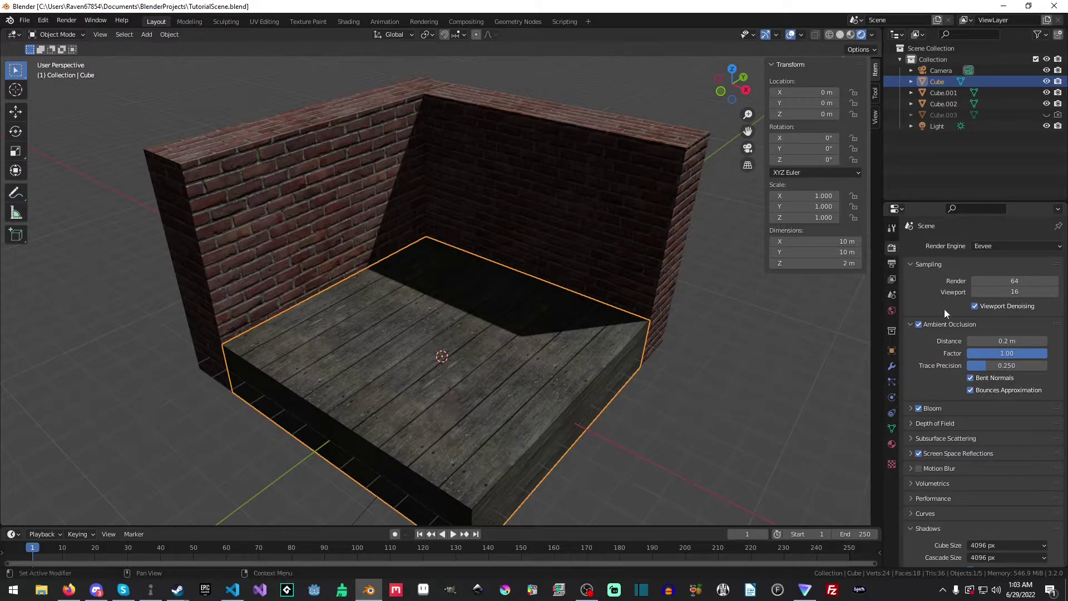
pyautogui.click(917, 323)
pyautogui.click(917, 323)
pyautogui.click(917, 324)
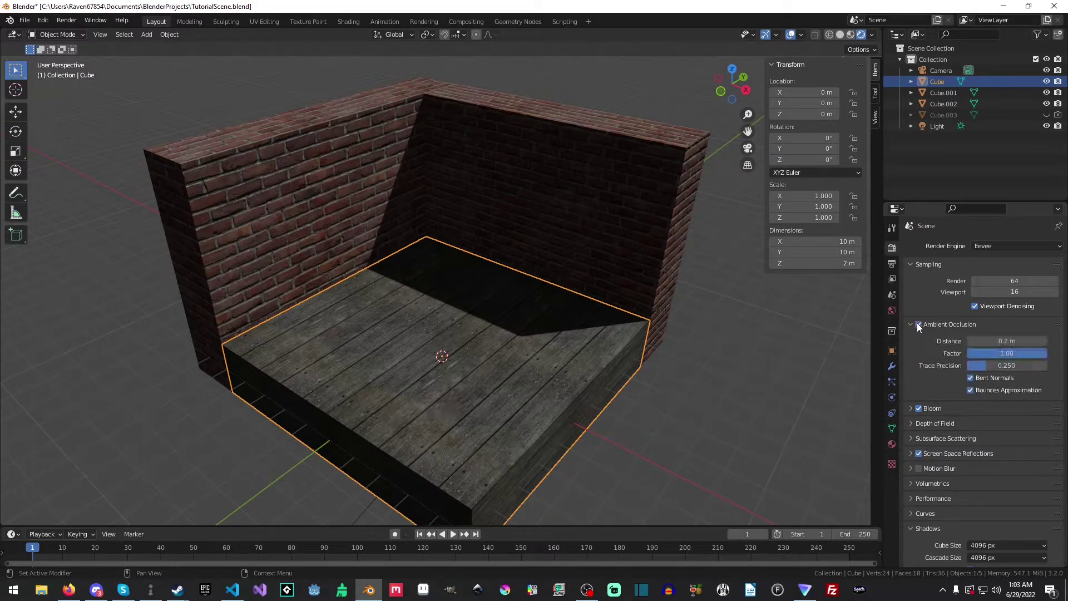
pyautogui.click(917, 324)
pyautogui.moveTo(566, 272); pyautogui.dragTo(553, 266, button='middle')
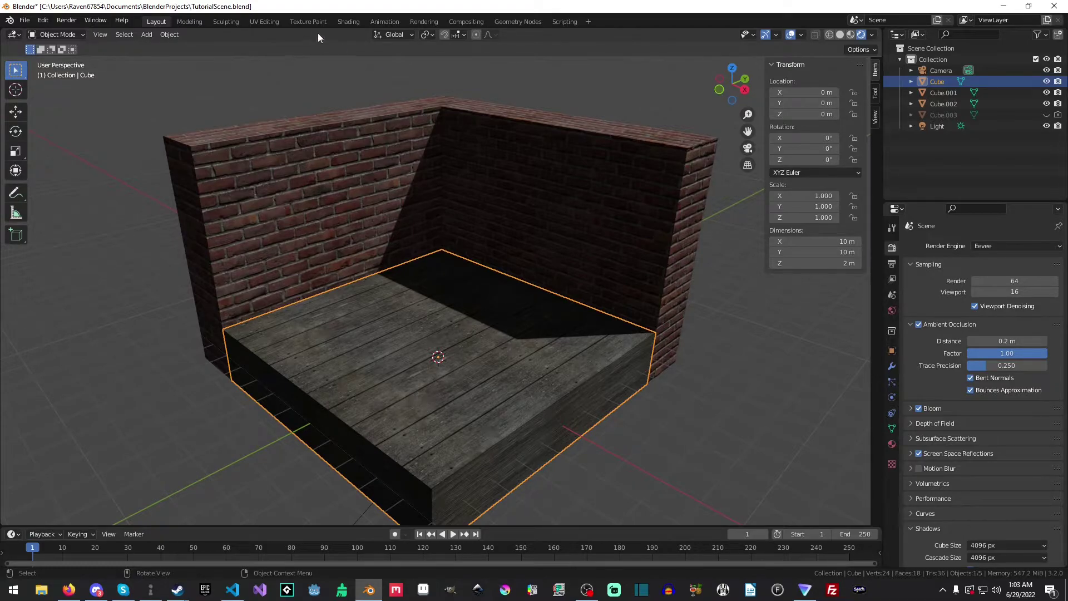
# In the Shading workspace, add an Ambient Occlusion node above the Multiply node and set its Samples to 32
pyautogui.click(339, 23)
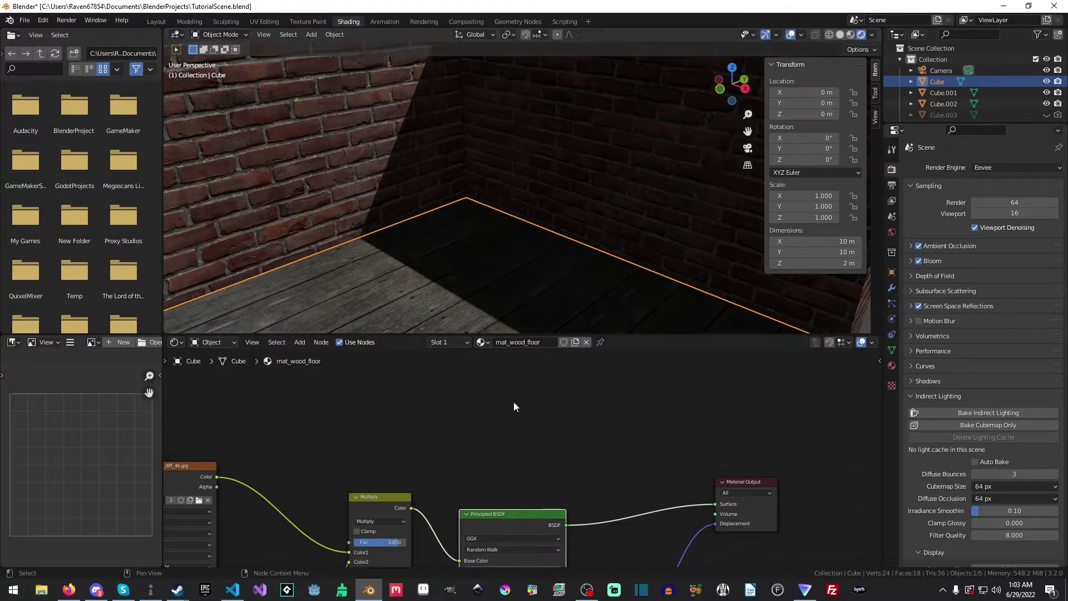
pyautogui.moveTo(477, 419); pyautogui.dragTo(461, 438, button='middle')
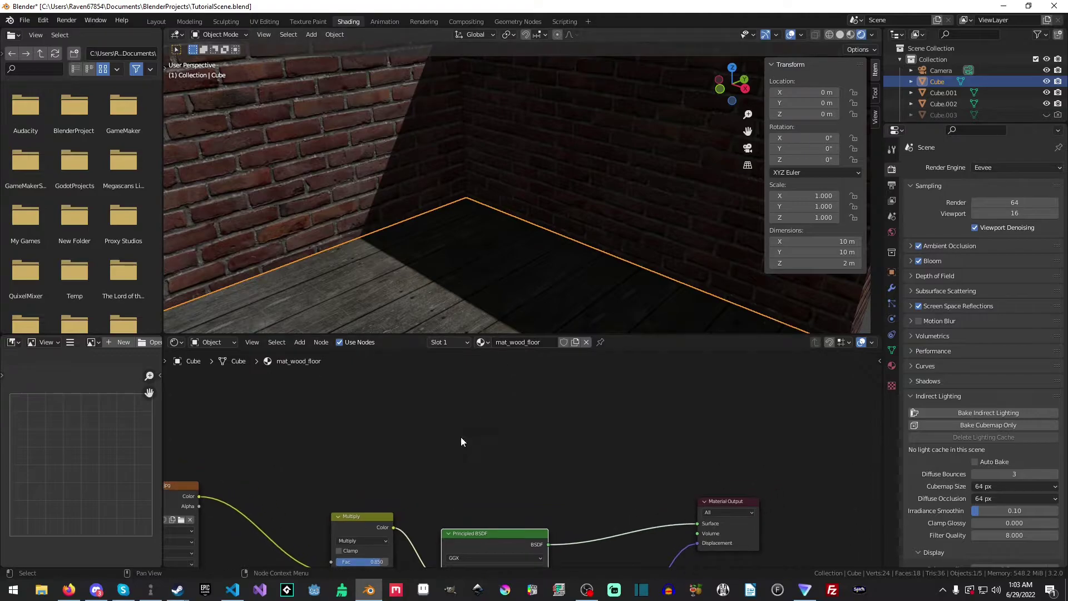
pyautogui.hotkey('shift', 'a')
pyautogui.click(492, 420)
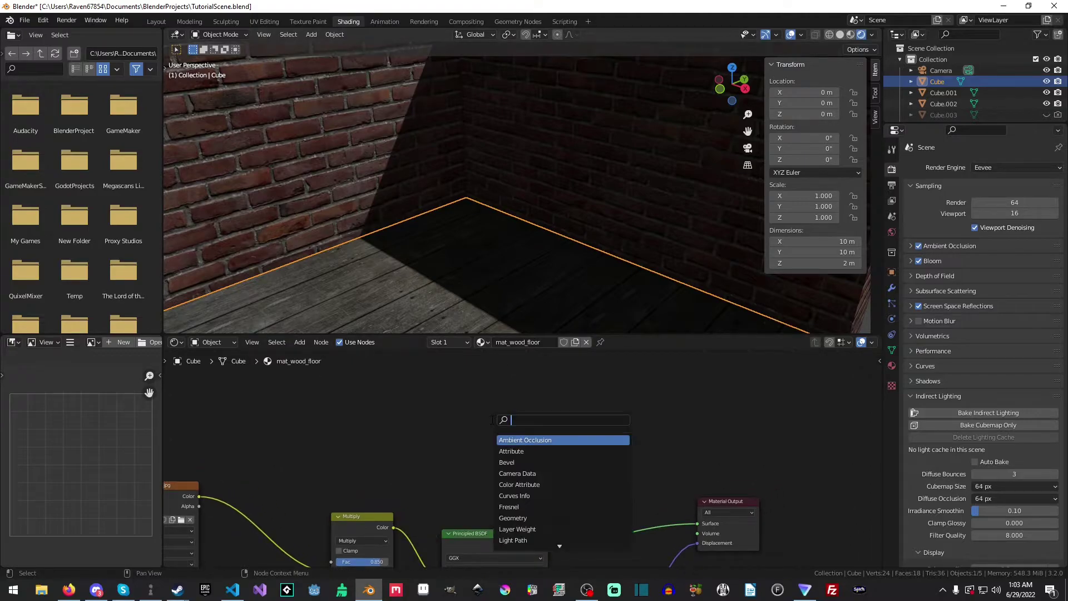
pyautogui.press('Return')
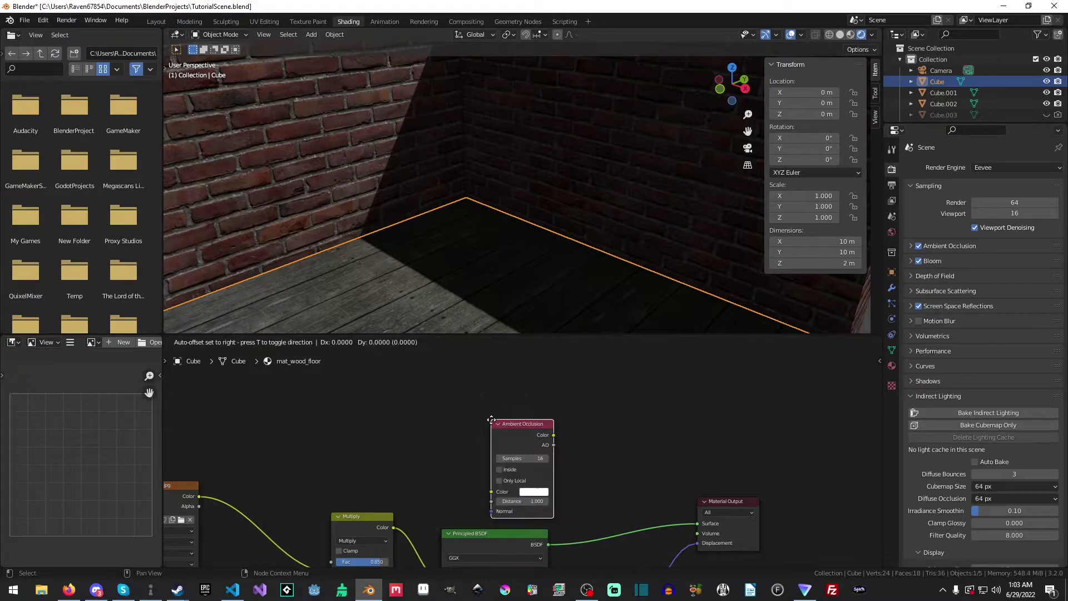
pyautogui.click(332, 383)
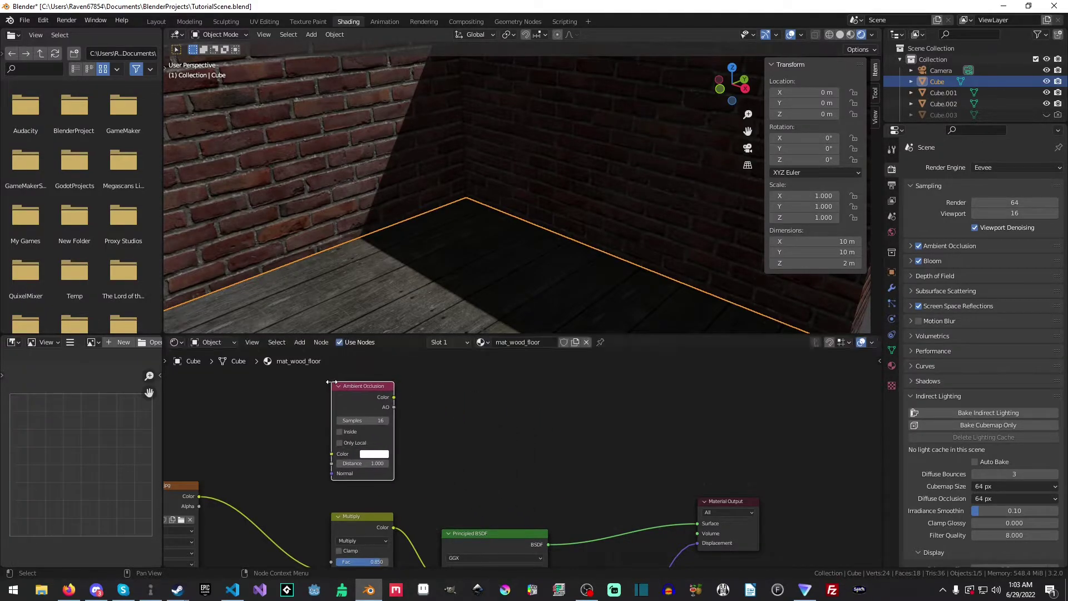
pyautogui.click(377, 423)
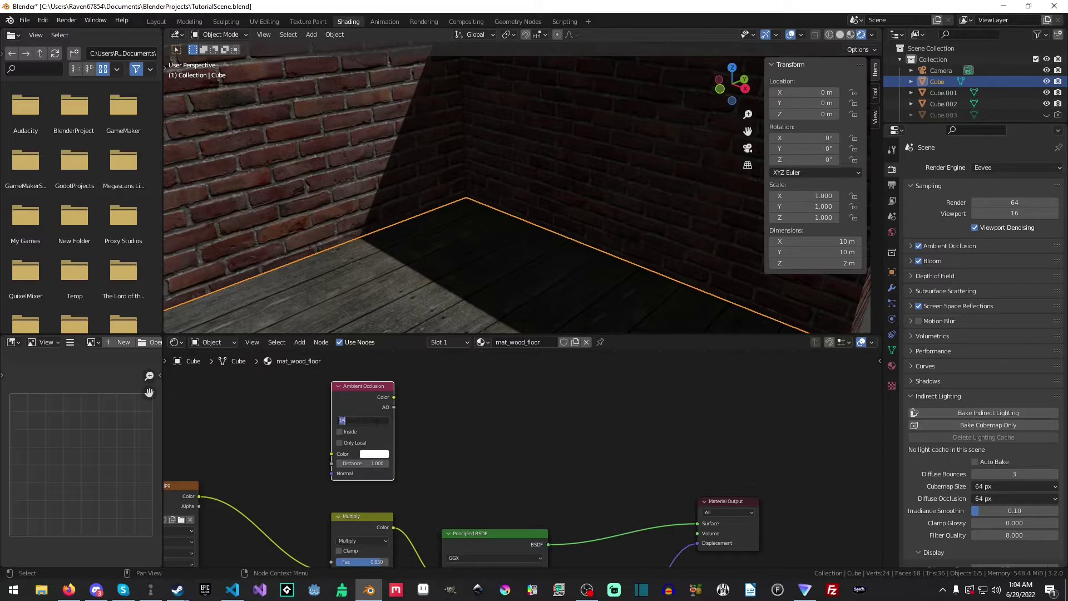
pyautogui.write('32')
pyautogui.press('Return')
pyautogui.click(453, 442)
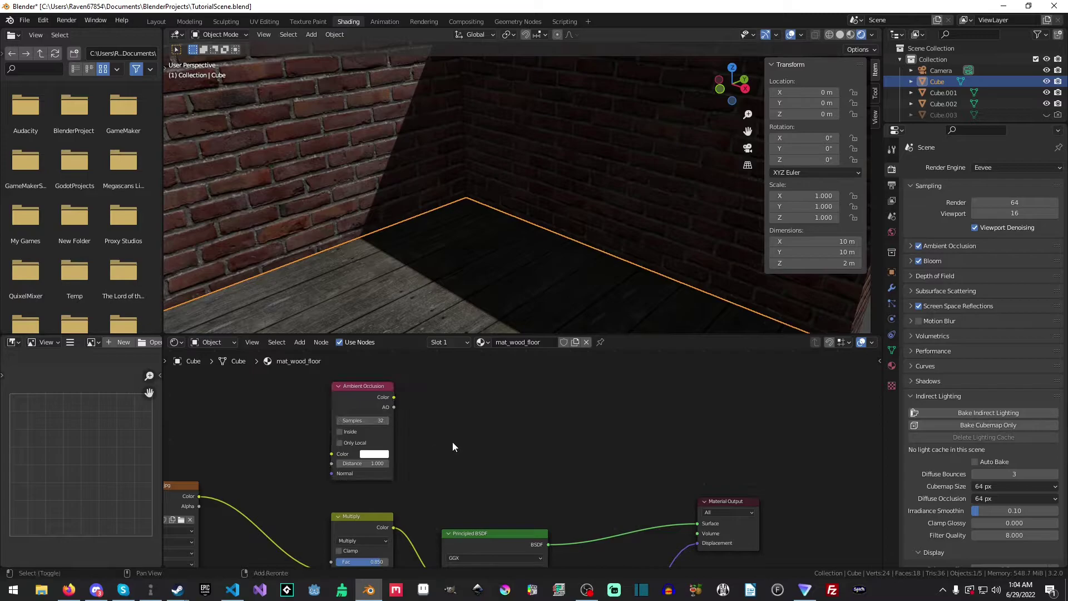
pyautogui.hotkey('shift', 'a')
pyautogui.hotkey('shift', 'a')
# Add a Mix Shader with Ambient Occlusion Color driving its Fac and the Principled BSDF as a shader input
pyautogui.click(480, 413)
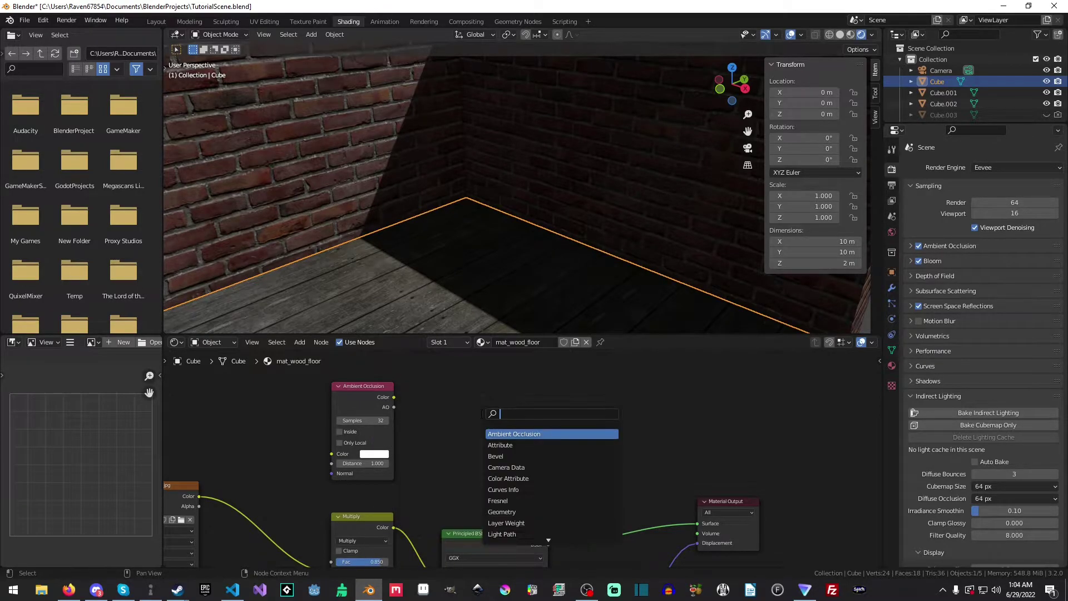
pyautogui.write('mix')
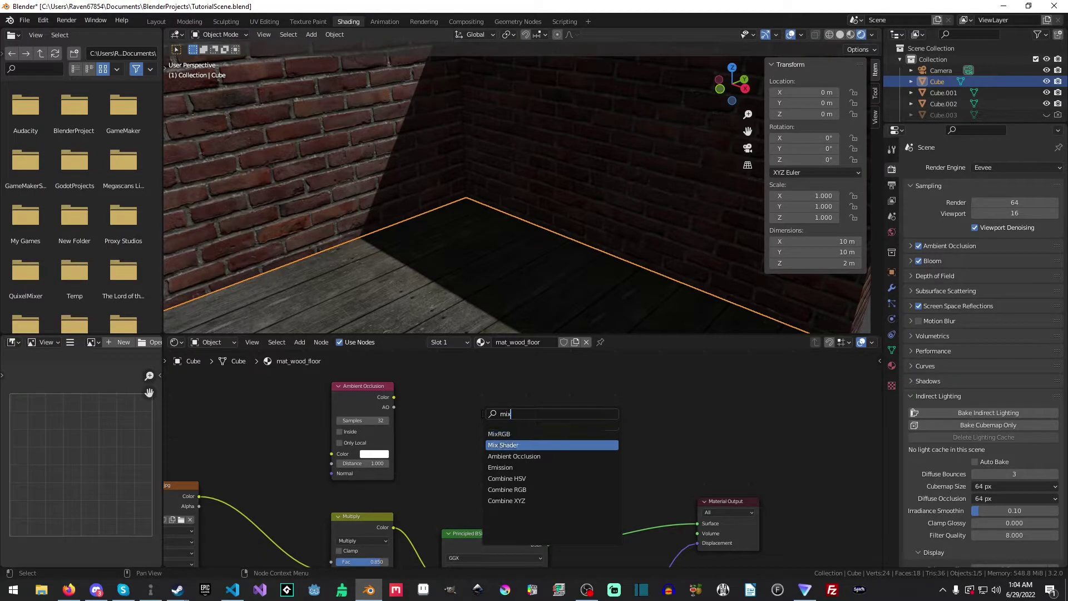
pyautogui.press('Return')
pyautogui.click(538, 407)
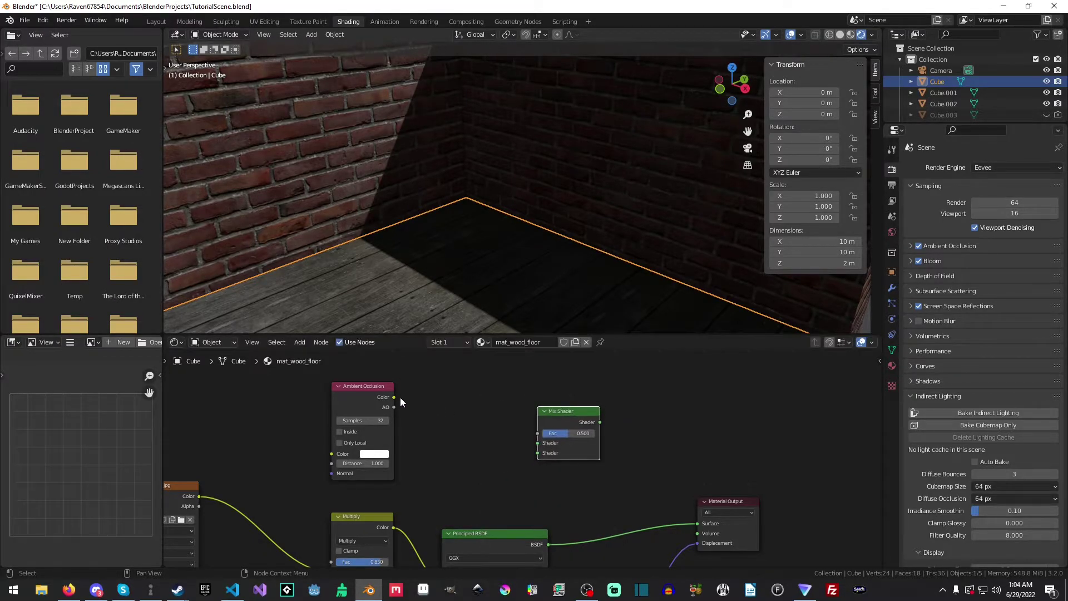
pyautogui.moveTo(395, 397); pyautogui.dragTo(539, 433)
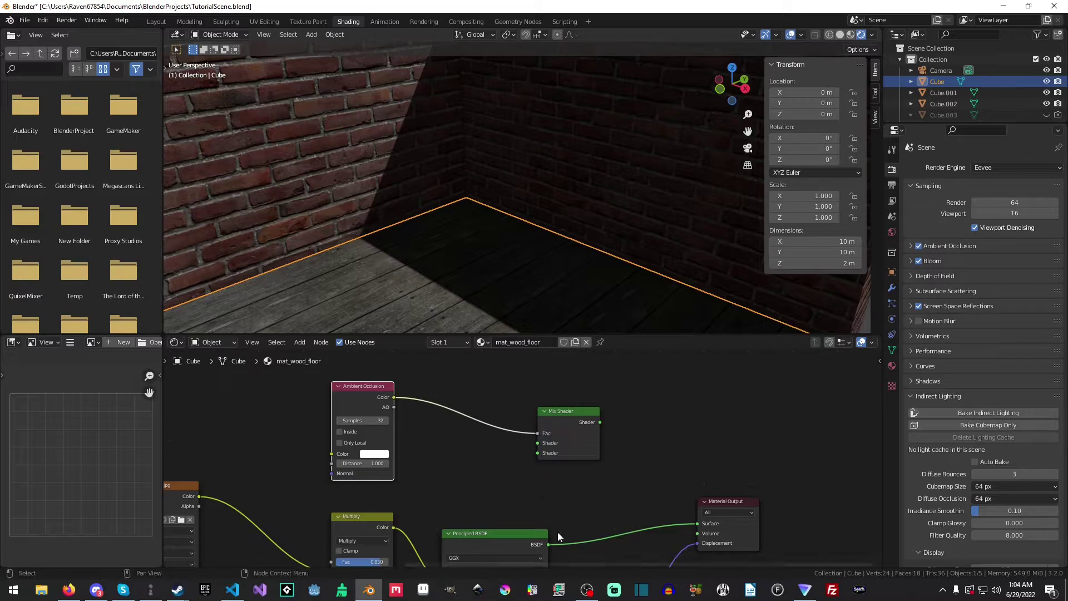
pyautogui.moveTo(549, 545); pyautogui.dragTo(537, 453)
# Move the Mix Shader beside the Material Output and connect its result to the Surface input
pyautogui.moveTo(566, 413); pyautogui.dragTo(698, 523)
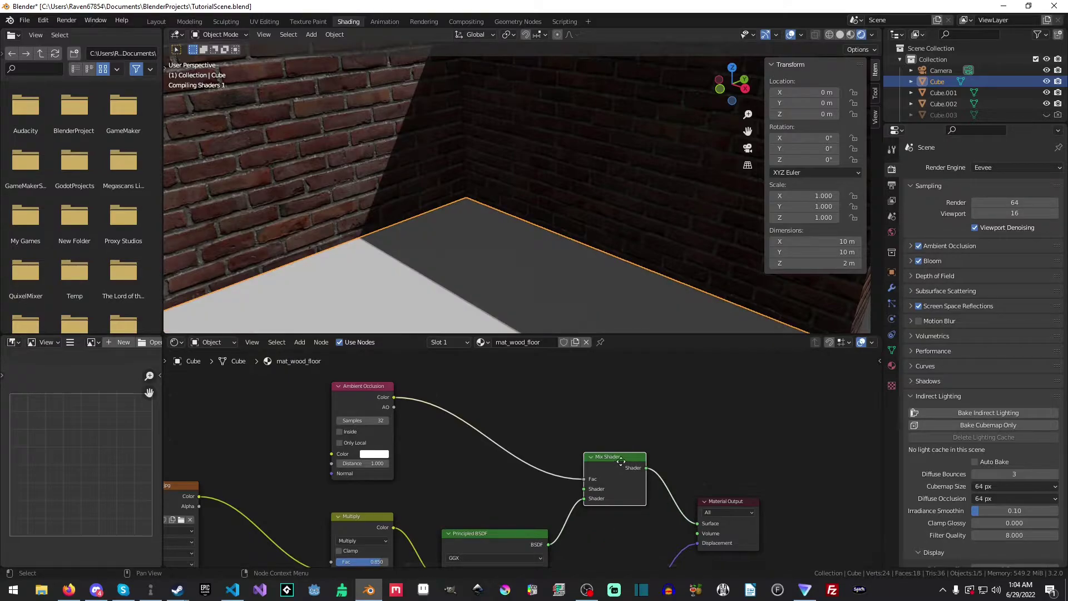
pyautogui.moveTo(621, 460); pyautogui.dragTo(633, 477)
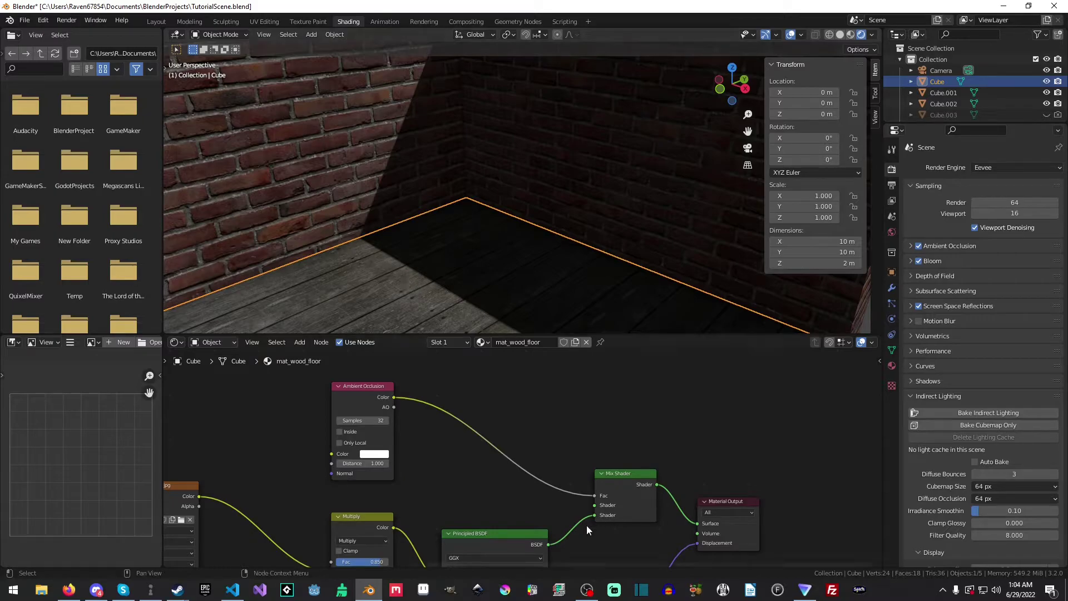
pyautogui.moveTo(548, 544); pyautogui.dragTo(701, 525)
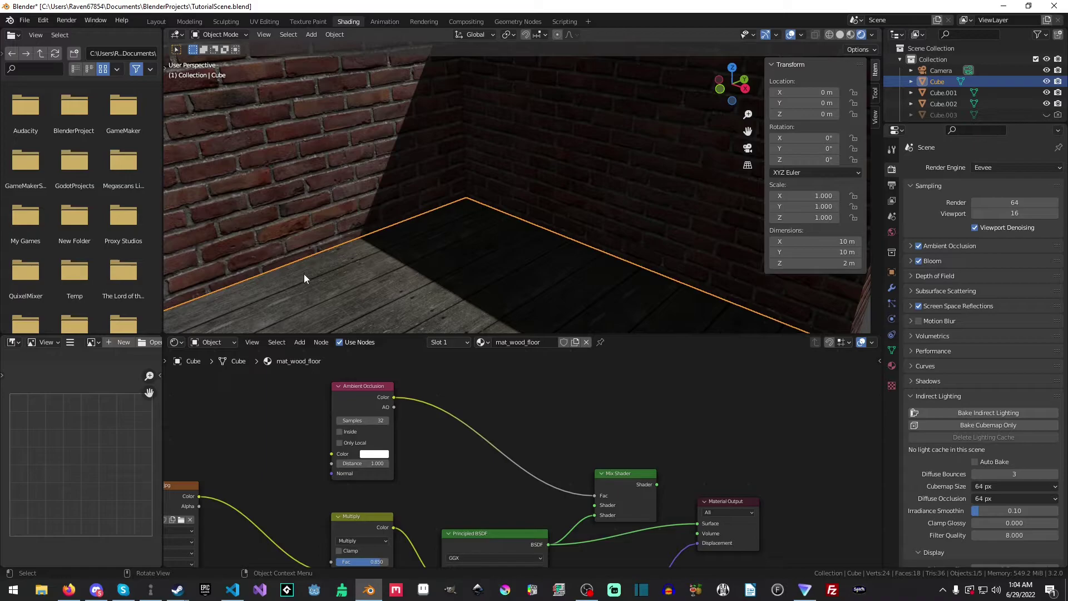
pyautogui.moveTo(657, 485); pyautogui.dragTo(703, 525)
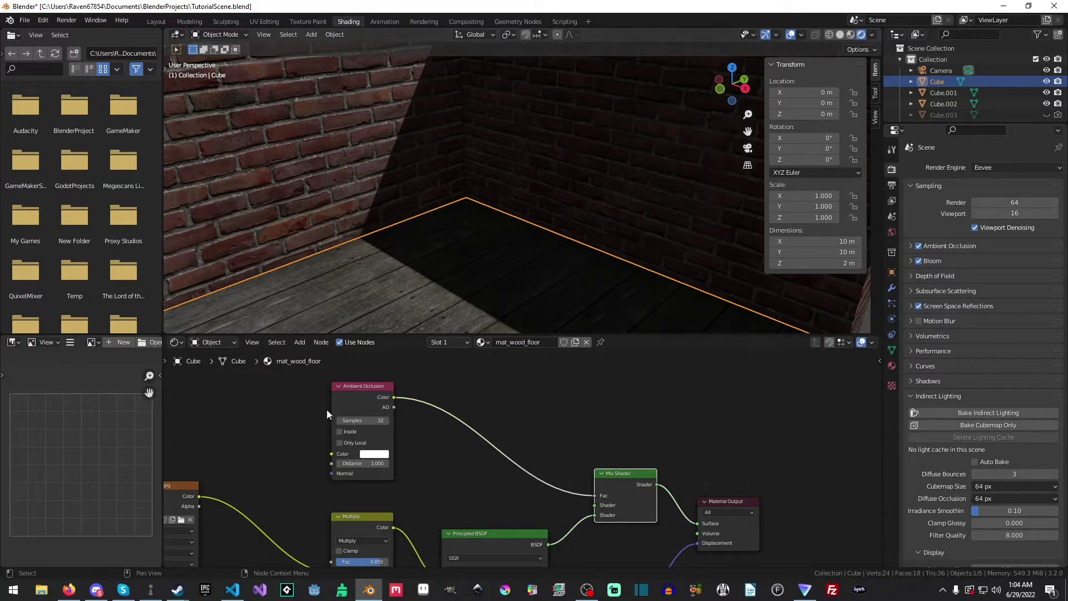
# Test a larger Ambient Occlusion Distance, then set it back to 1
pyautogui.click(547, 421)
pyautogui.hotkey('shift', 'a')
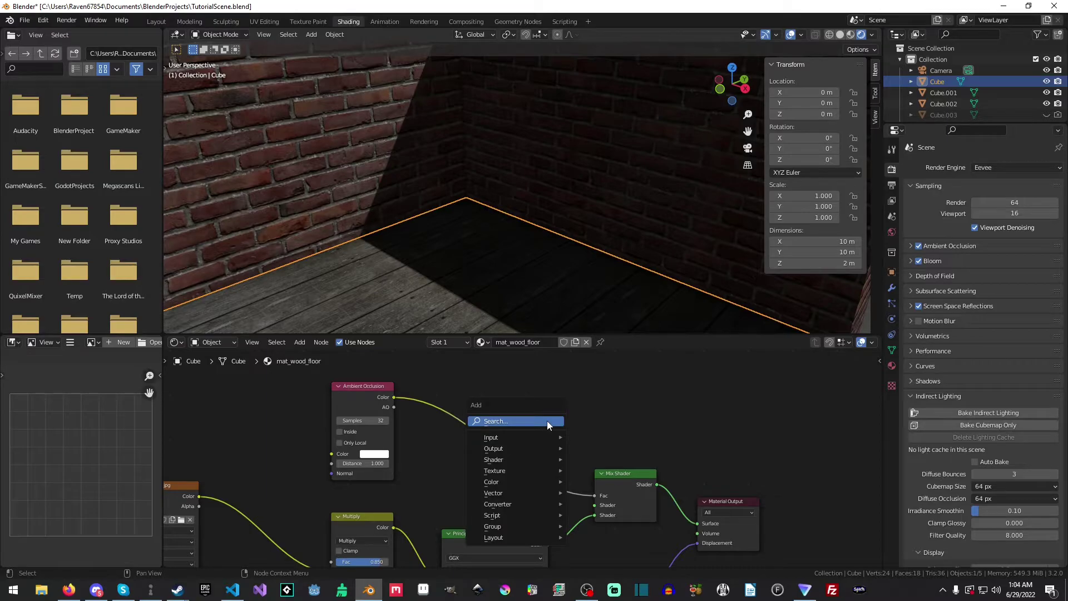
pyautogui.moveTo(356, 464); pyautogui.dragTo(403, 465)
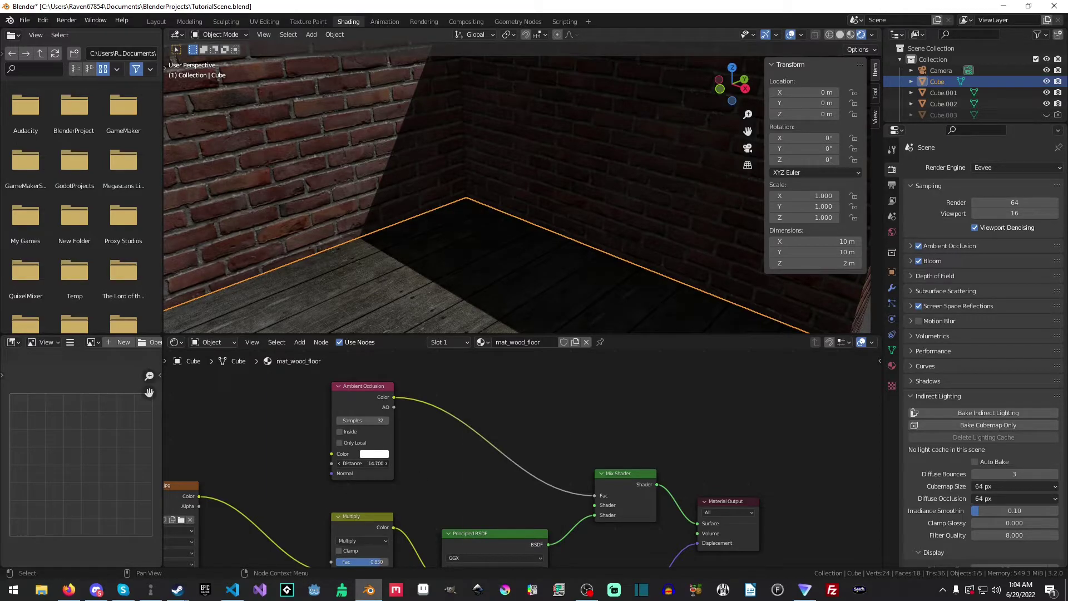
pyautogui.click(359, 465)
pyautogui.write('1')
pyautogui.press('Return')
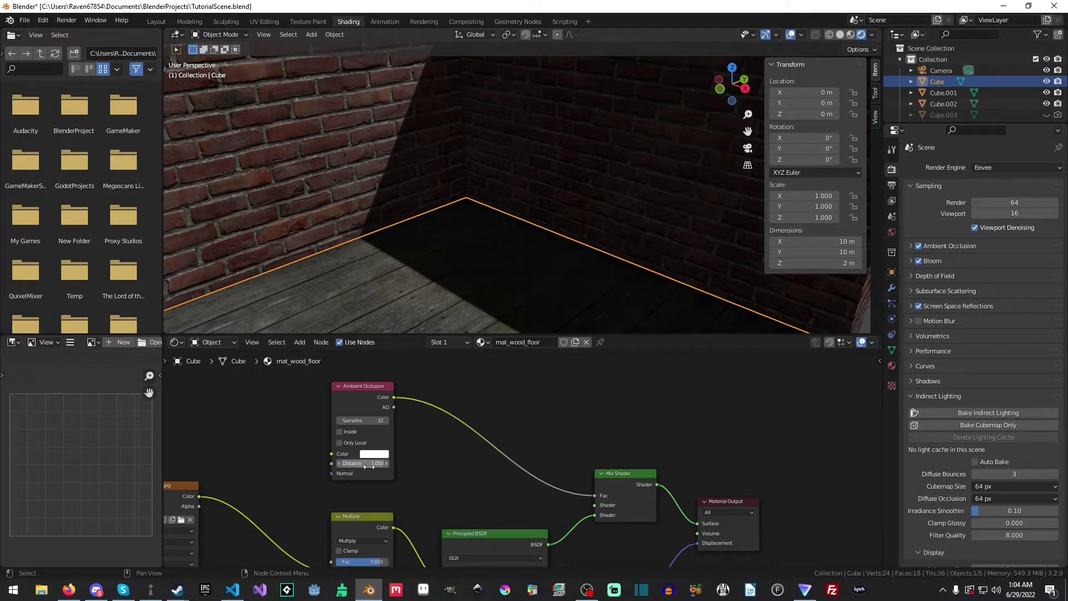
# Insert a ColorRamp node on the link from Ambient Occlusion Color to the Mix Shader Fac
pyautogui.hotkey('shift', 'a')
pyautogui.write('coo')
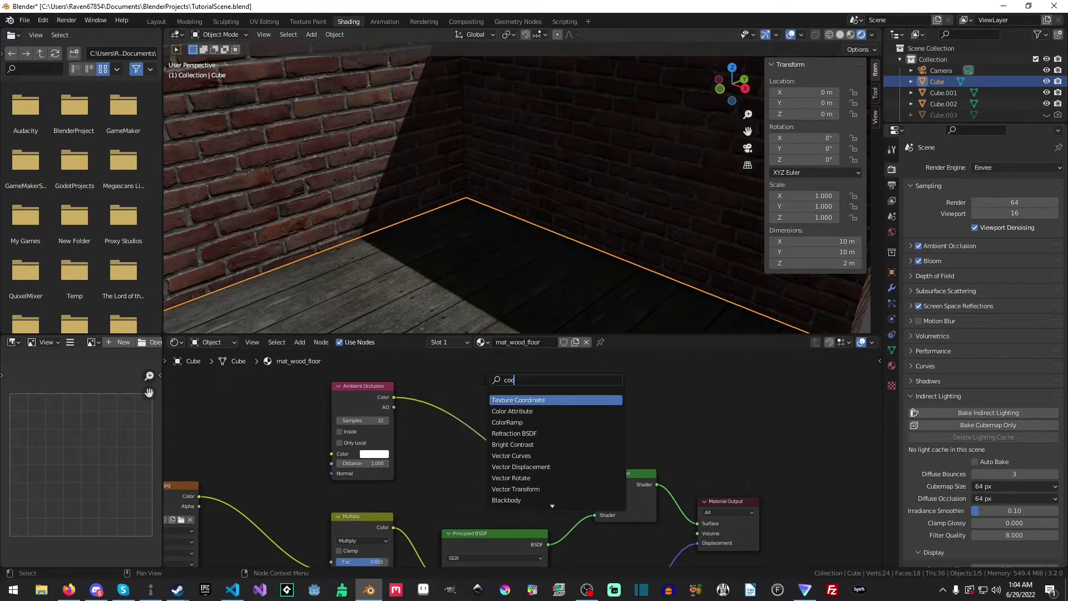
pyautogui.press('BackSpace')
pyautogui.write('lr')
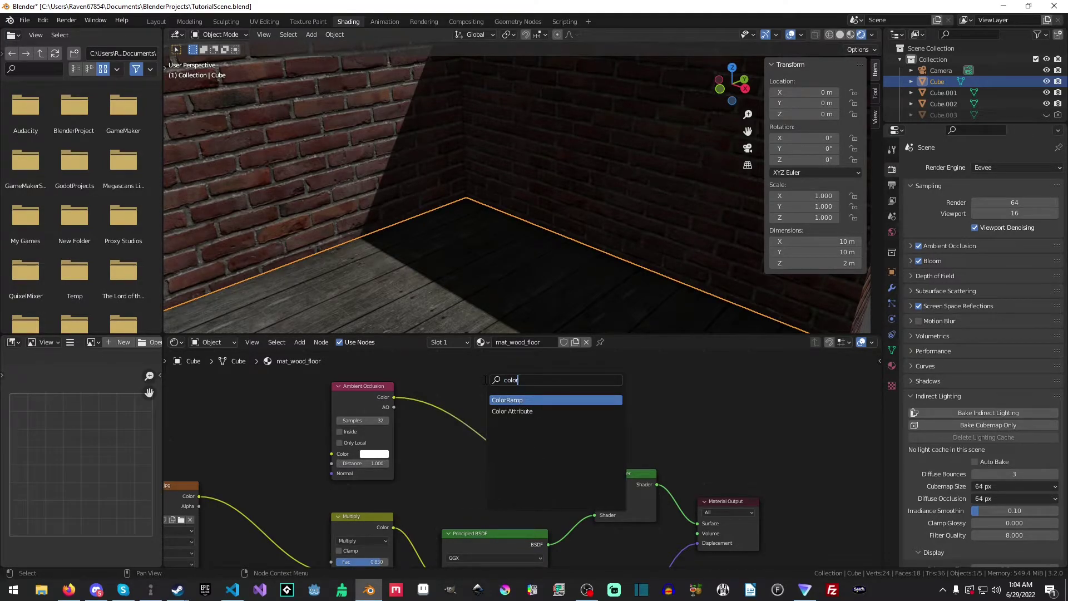
pyautogui.press('Return')
pyautogui.click(452, 383)
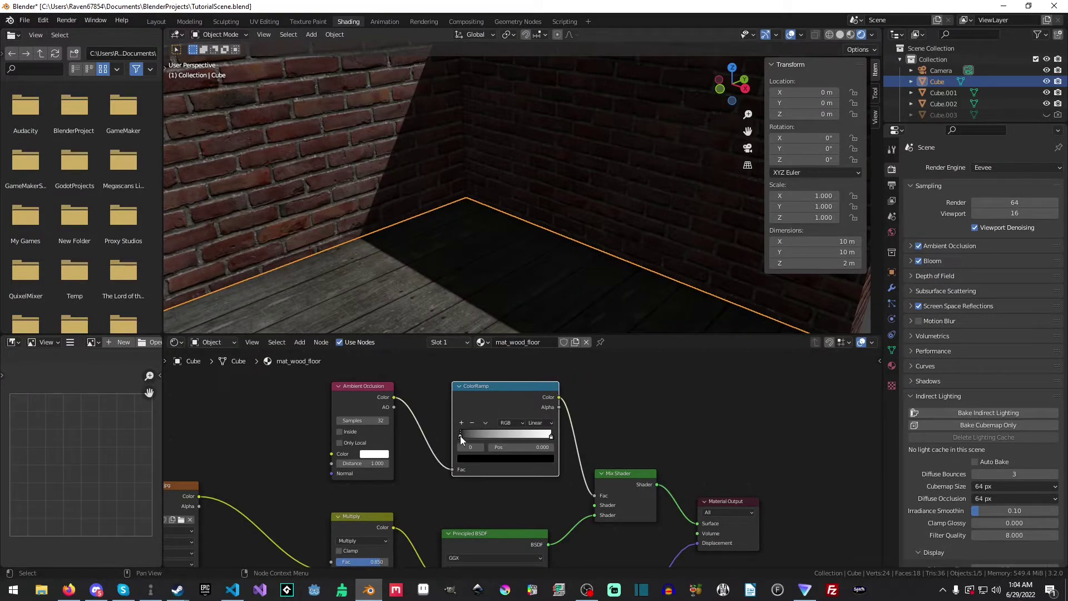
# Slide the ColorRamp's black stop right to about 0.155 and give it a very dark blue tint
pyautogui.moveTo(459, 436)
pyautogui.mouseDown()
pyautogui.moveTo(499, 435)
pyautogui.moveTo(470, 434)
pyautogui.moveTo(482, 435)
pyautogui.mouseUp()
pyautogui.moveTo(467, 312); pyautogui.dragTo(532, 263, button='middle')
pyautogui.scroll(4, 518, 231)
pyautogui.moveTo(478, 439)
pyautogui.mouseDown()
pyautogui.moveTo(555, 438)
pyautogui.moveTo(476, 439)
pyautogui.mouseUp()
pyautogui.click(484, 462)
pyautogui.click(484, 462)
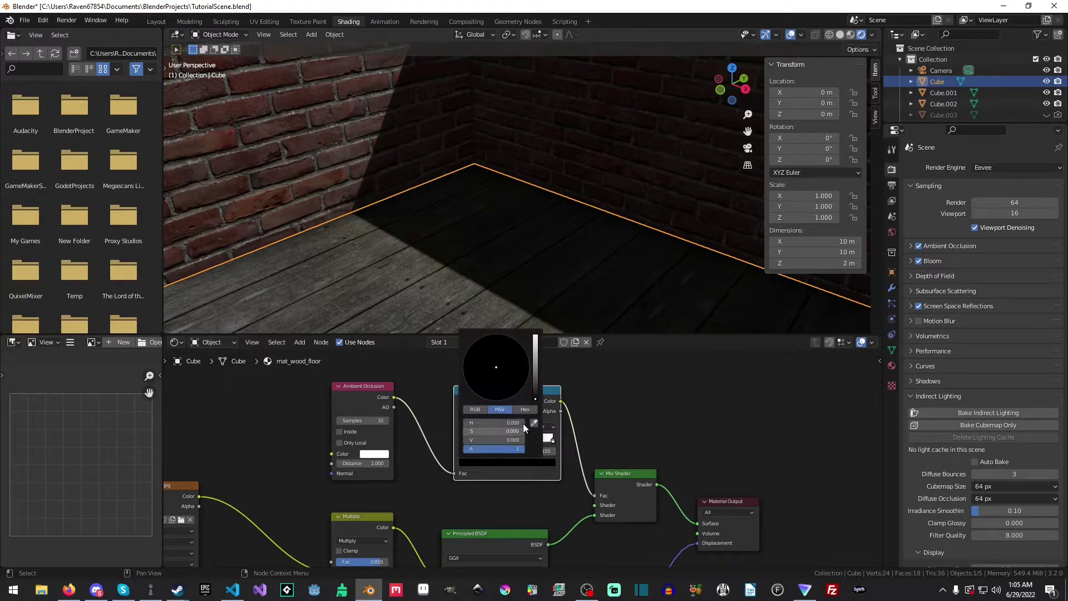
pyautogui.click(492, 464)
pyautogui.moveTo(493, 439)
pyautogui.mouseDown()
pyautogui.moveTo(528, 440)
pyautogui.moveTo(484, 440)
pyautogui.mouseUp()
pyautogui.moveTo(495, 367)
pyautogui.mouseDown()
pyautogui.moveTo(526, 383)
pyautogui.moveTo(535, 364)
pyautogui.moveTo(536, 398)
pyautogui.mouseUp()
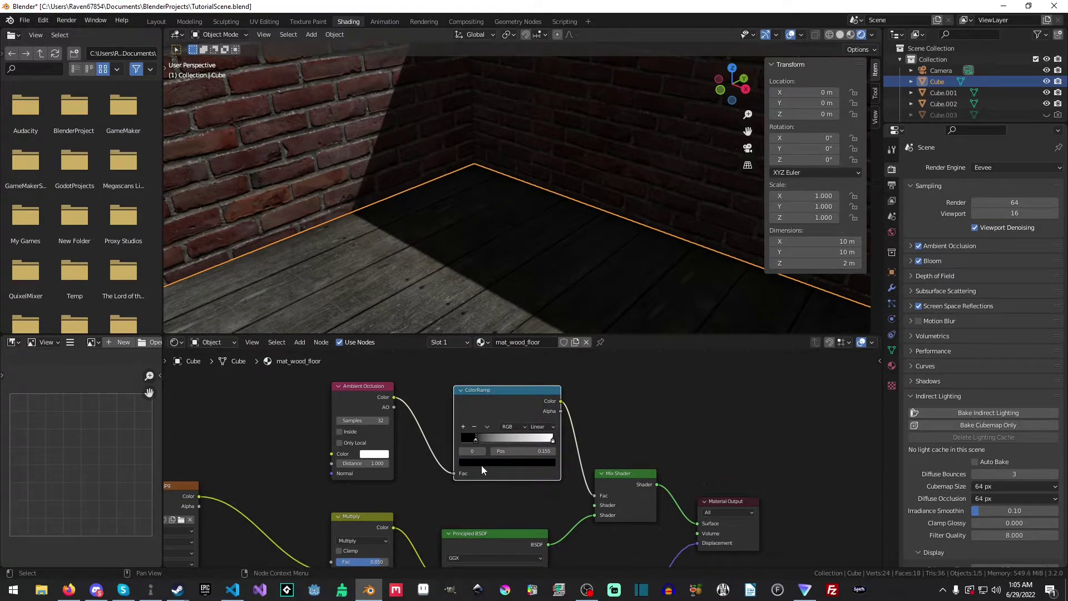
pyautogui.click(632, 398)
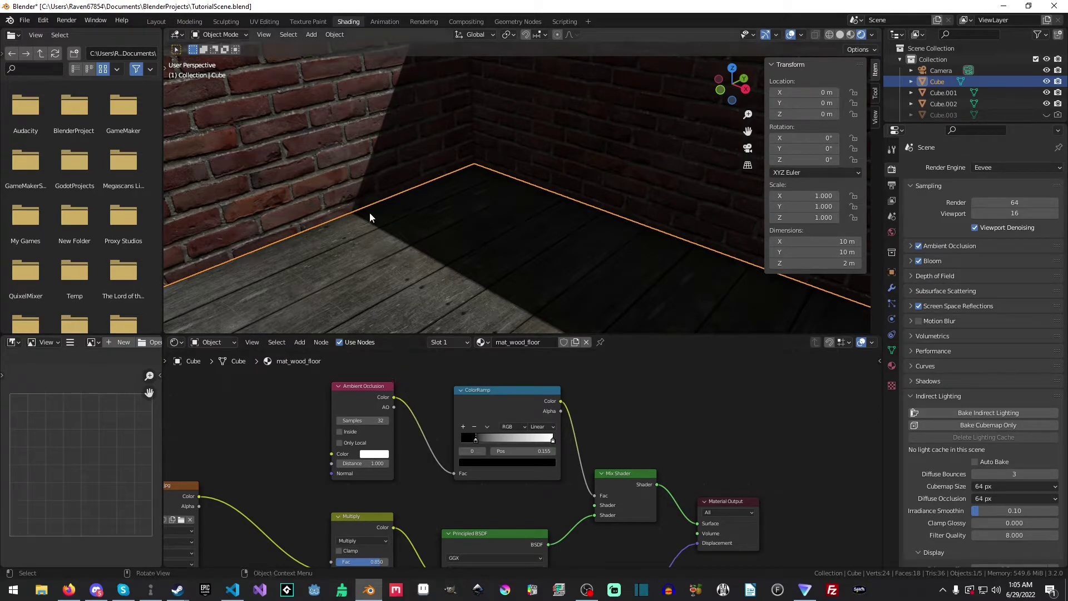
# Select the brick wall and add an Ambient Occlusion node with 32 samples to its material
pyautogui.click(369, 136)
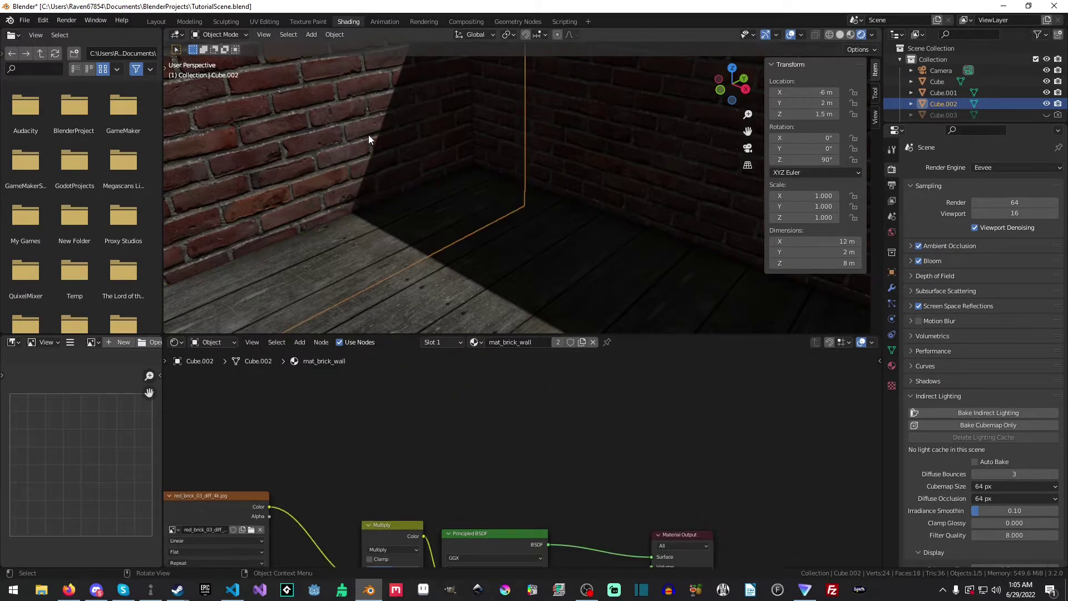
pyautogui.hotkey('shift', 'a')
pyautogui.click(408, 404)
pyautogui.click(442, 425)
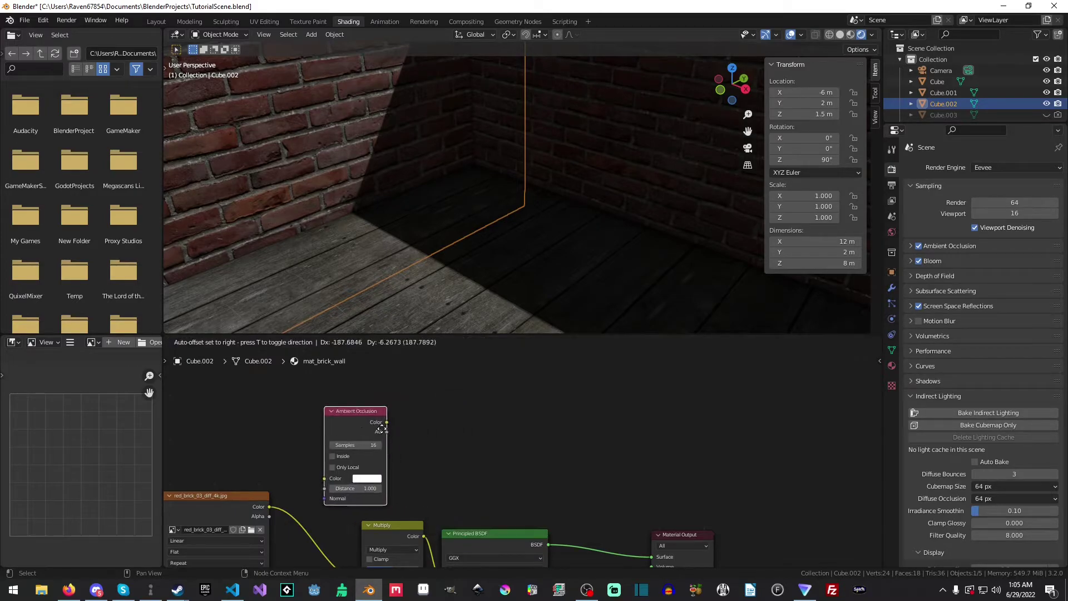
pyautogui.click(334, 432)
pyautogui.click(340, 426)
pyautogui.press('Return')
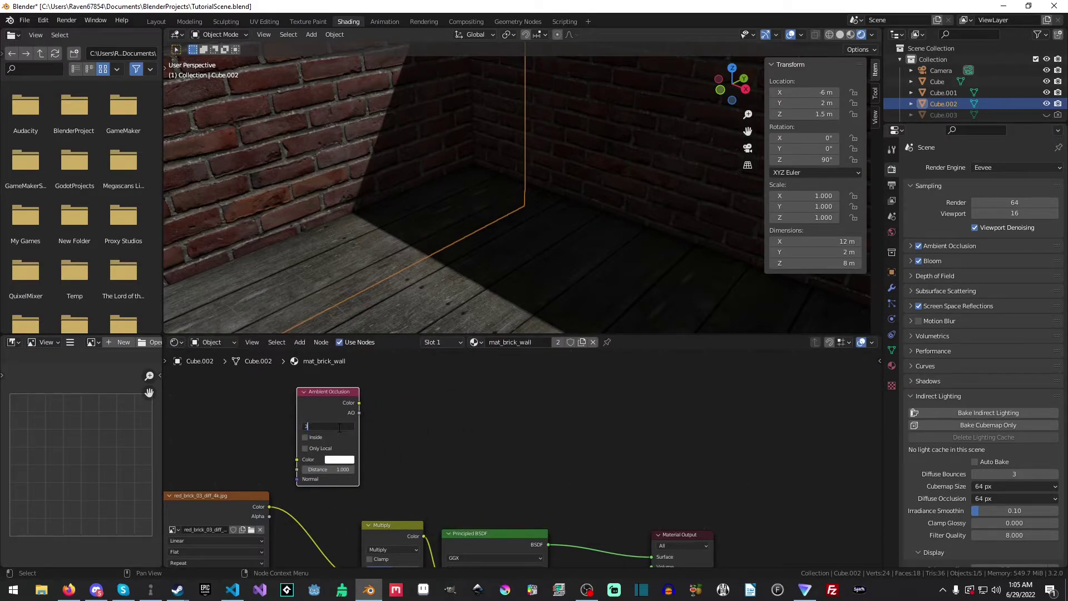
pyautogui.click(399, 422)
# Add a ColorRamp beside it, fed by the Ambient Occlusion Color output
pyautogui.hotkey('shift', 'a')
pyautogui.click(399, 422)
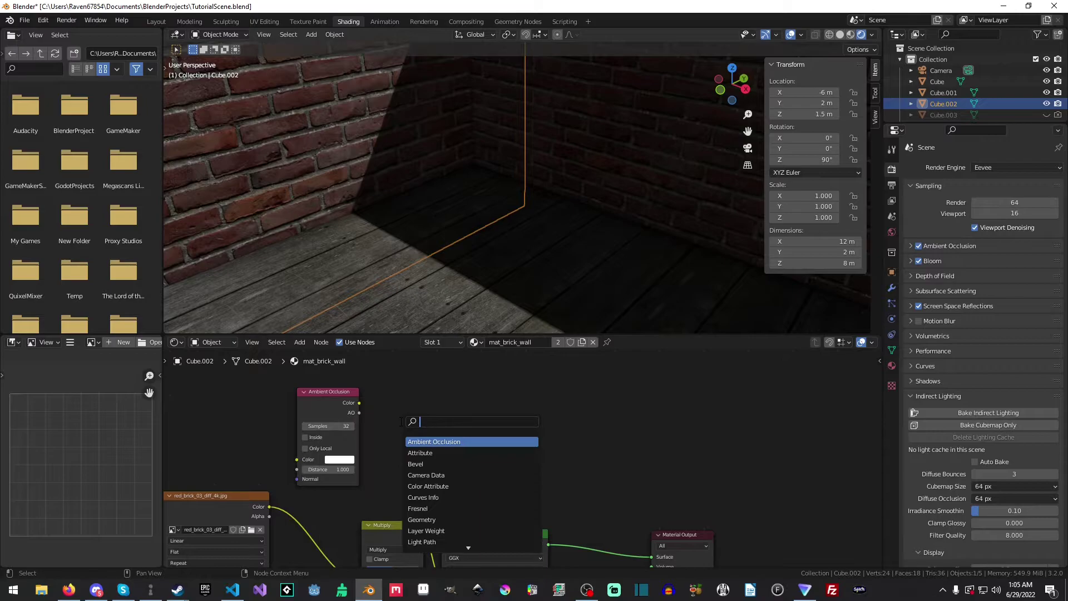
pyautogui.write('color ramp')
pyautogui.press('Return')
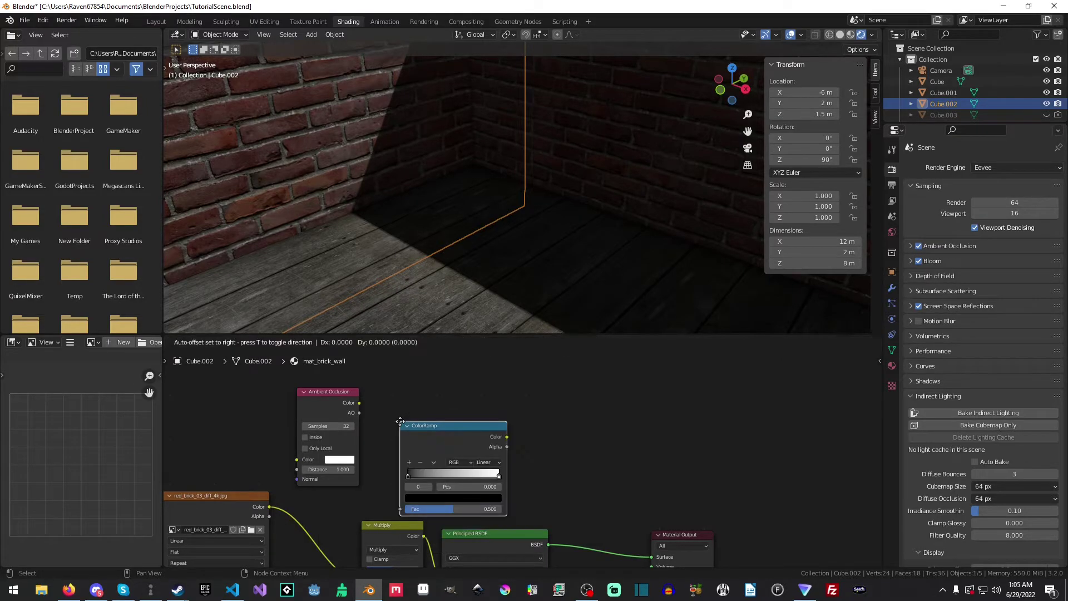
pyautogui.click(397, 392)
pyautogui.moveTo(359, 403); pyautogui.dragTo(398, 478)
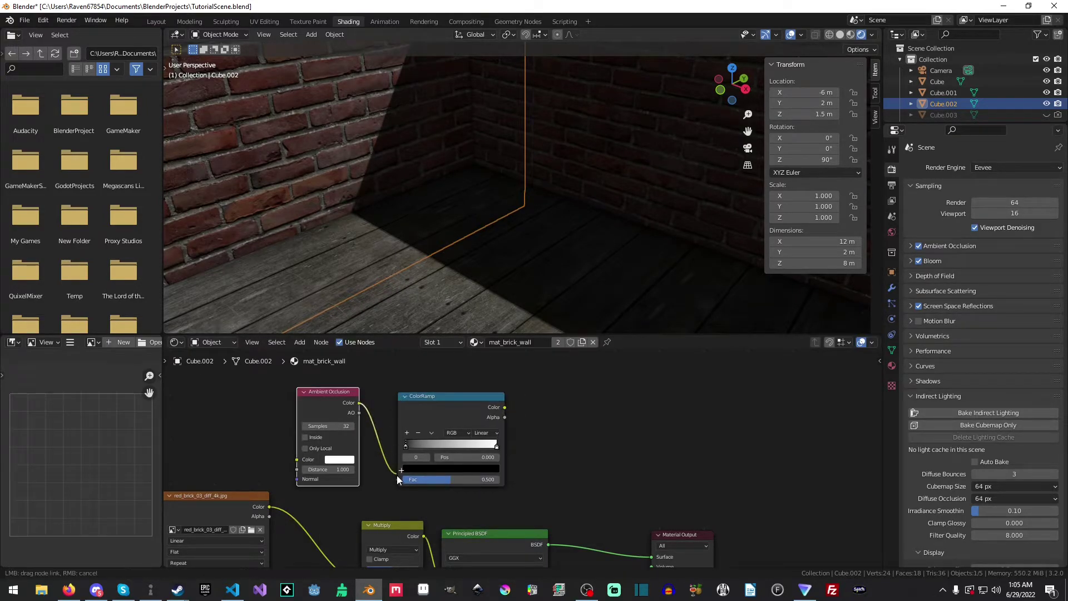
# Add a Mix Shader with the ColorRamp Color on its Fac and the BSDF as its second Shader
pyautogui.hotkey('shift', 'a')
pyautogui.click(552, 455)
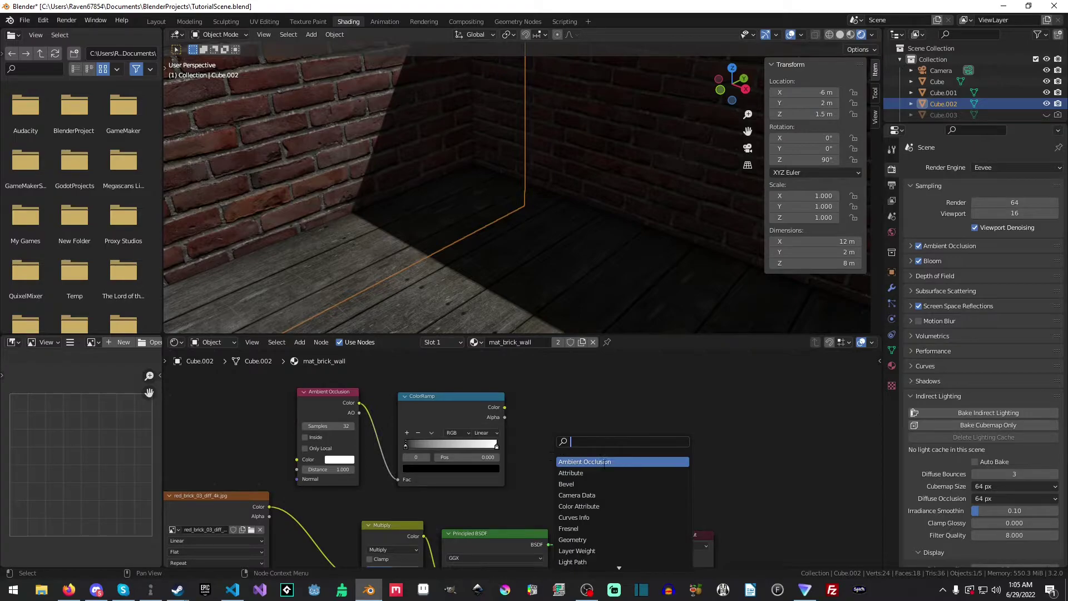
pyautogui.write('mix')
pyautogui.press('Return')
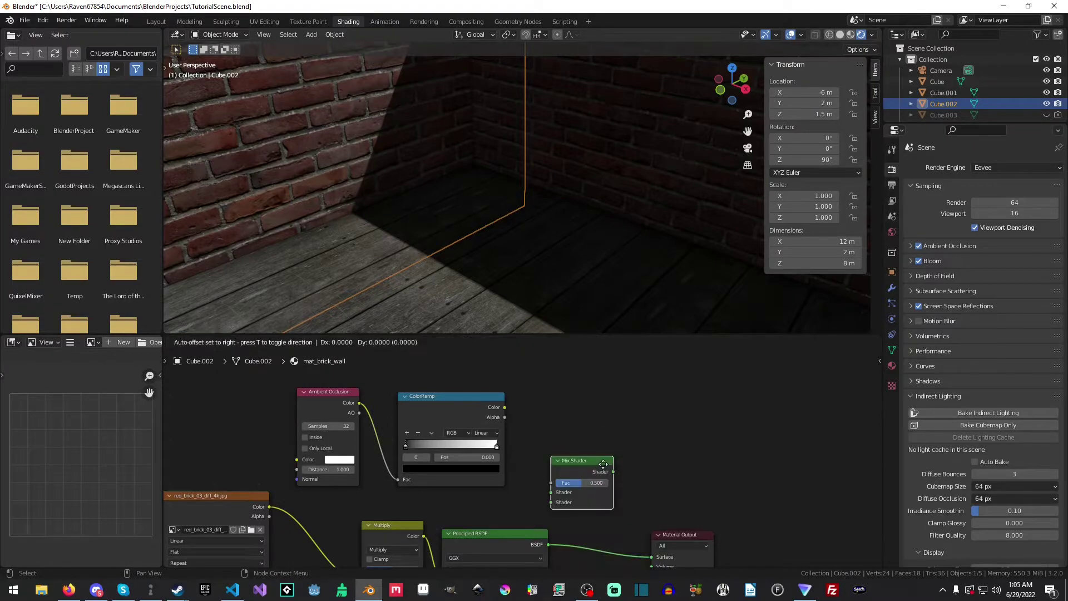
pyautogui.click(611, 440)
pyautogui.moveTo(505, 407); pyautogui.dragTo(559, 459)
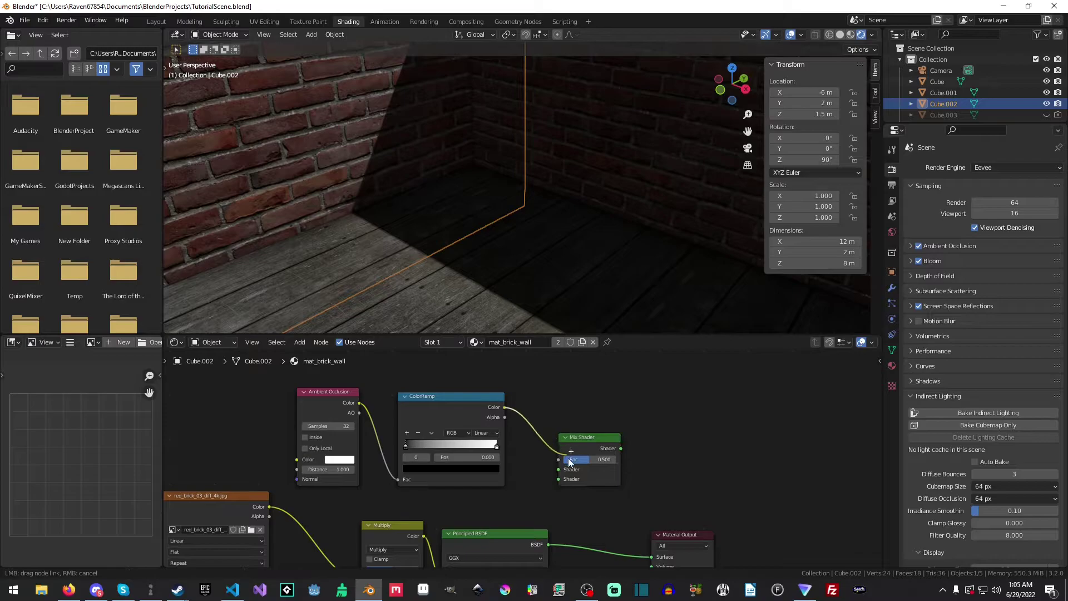
pyautogui.moveTo(550, 544); pyautogui.dragTo(558, 479)
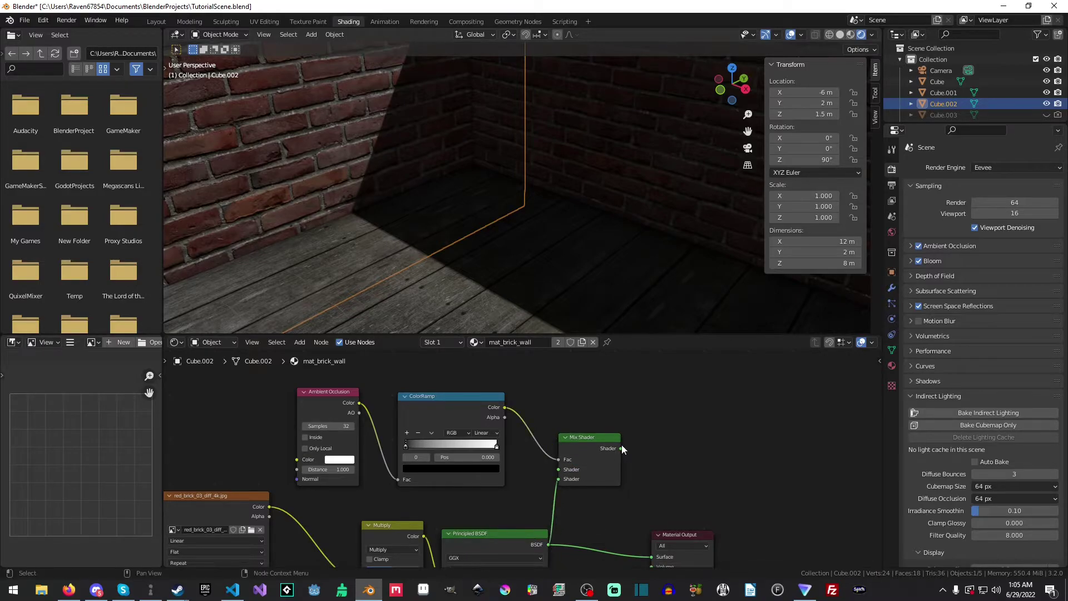
# Connect the Mix Shader output to the Material Output Surface, undoing the misplaced links
pyautogui.moveTo(621, 448); pyautogui.dragTo(653, 554)
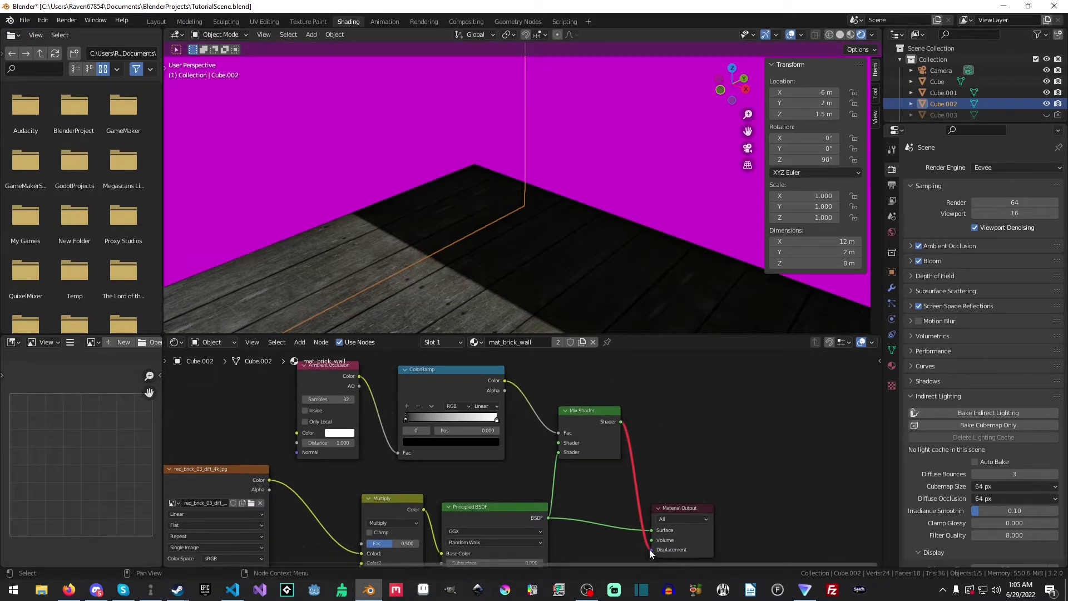
pyautogui.hotkey('ctrl', 'z')
pyautogui.moveTo(621, 422); pyautogui.dragTo(640, 460)
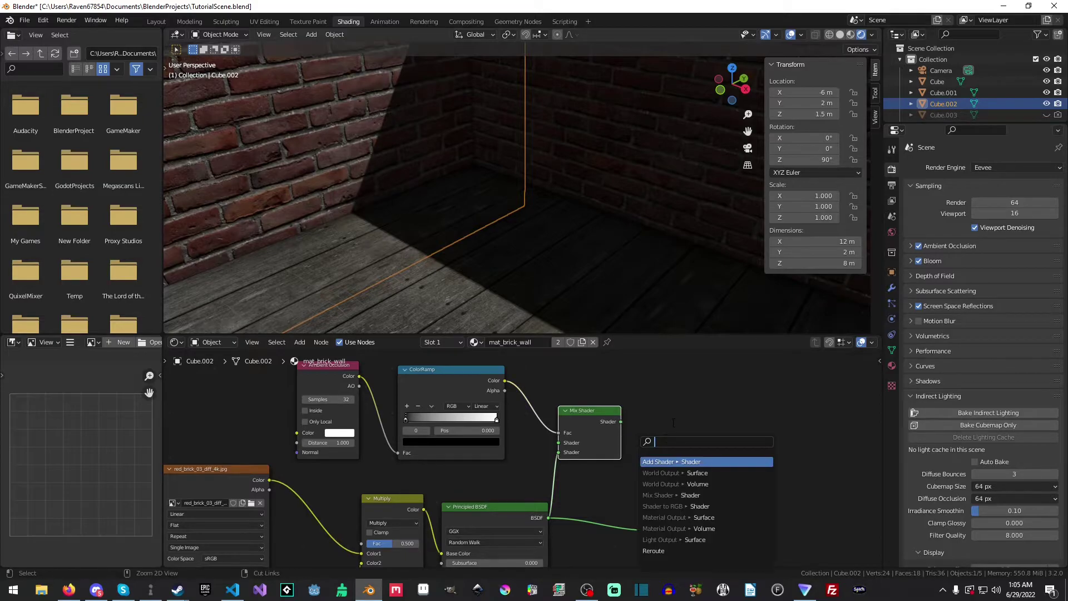
pyautogui.hotkey('ctrl', 'shift', 'z')
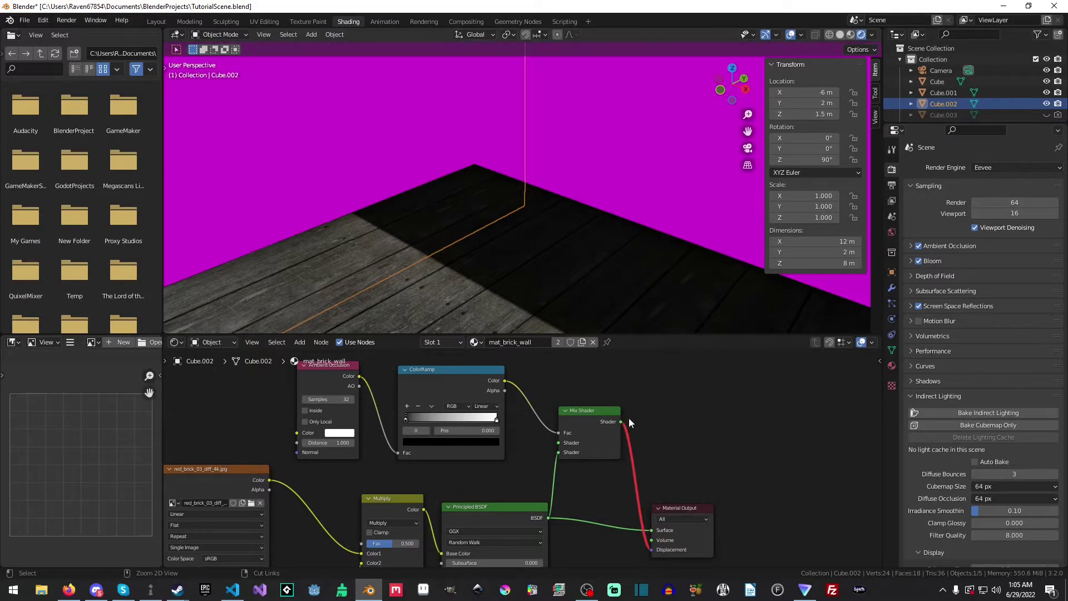
pyautogui.hotkey('ctrl', 'z')
pyautogui.moveTo(621, 421); pyautogui.dragTo(652, 531)
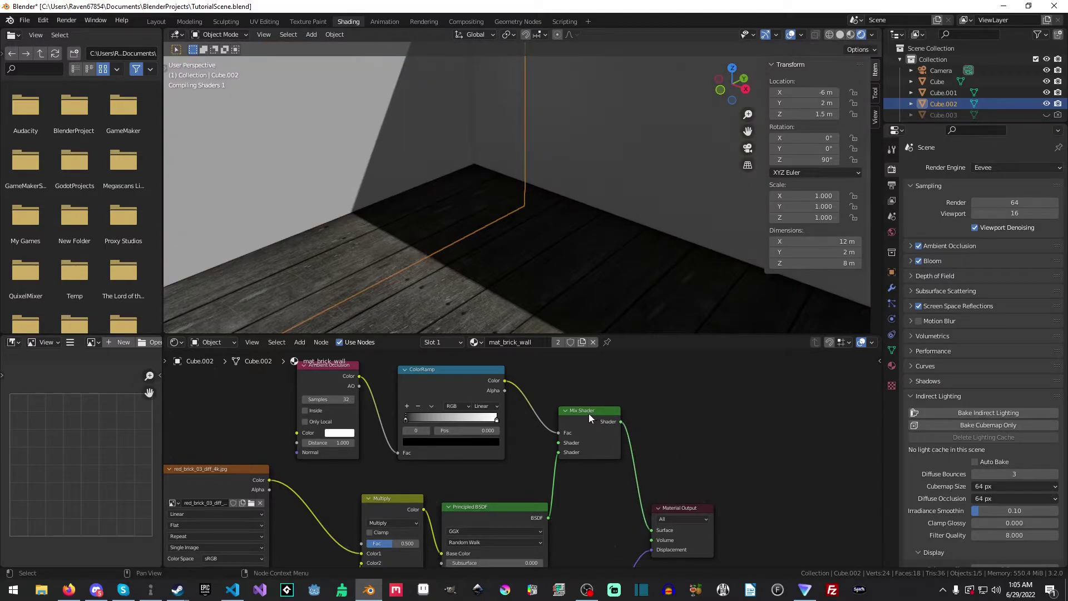
pyautogui.moveTo(588, 413); pyautogui.dragTo(598, 434)
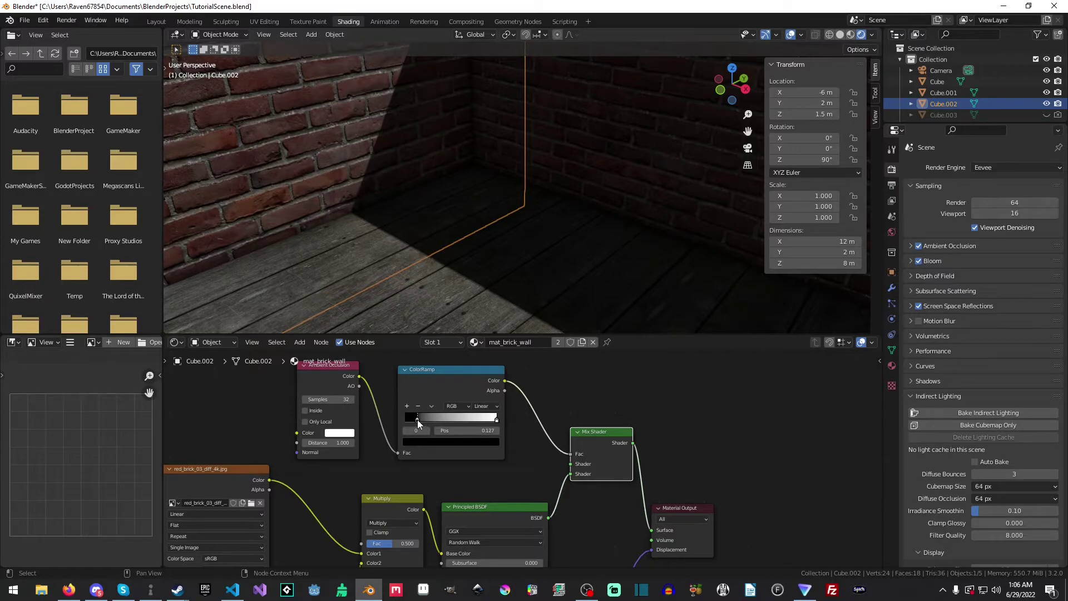
# Return to the Layout workspace and orbit close to the room's brick corner and wooden floor
pyautogui.click(156, 22)
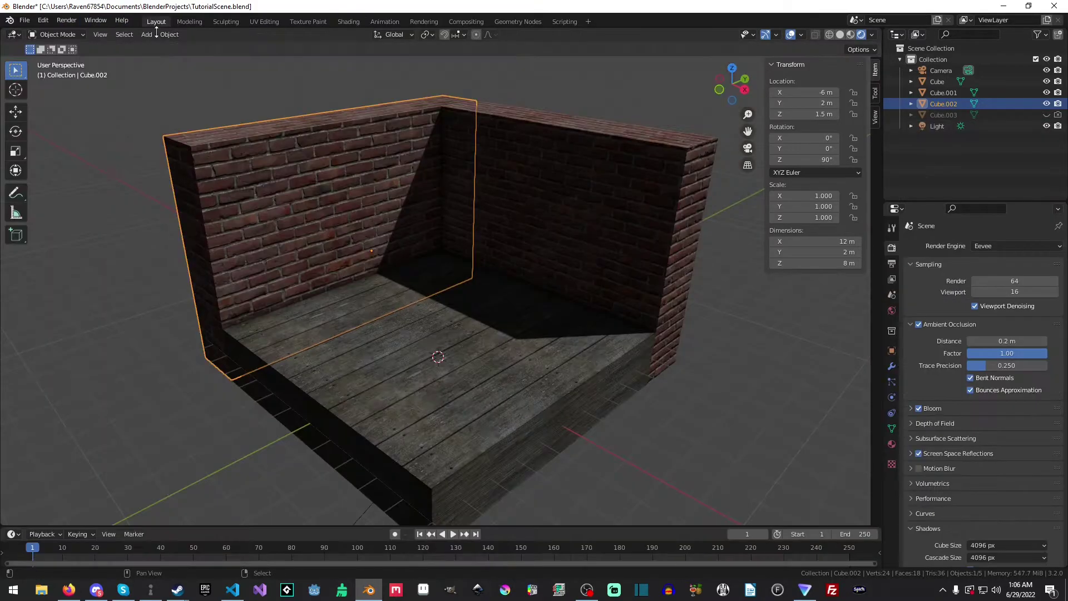
pyautogui.hotkey('alt', 'a')
pyautogui.scroll(4, 533, 225)
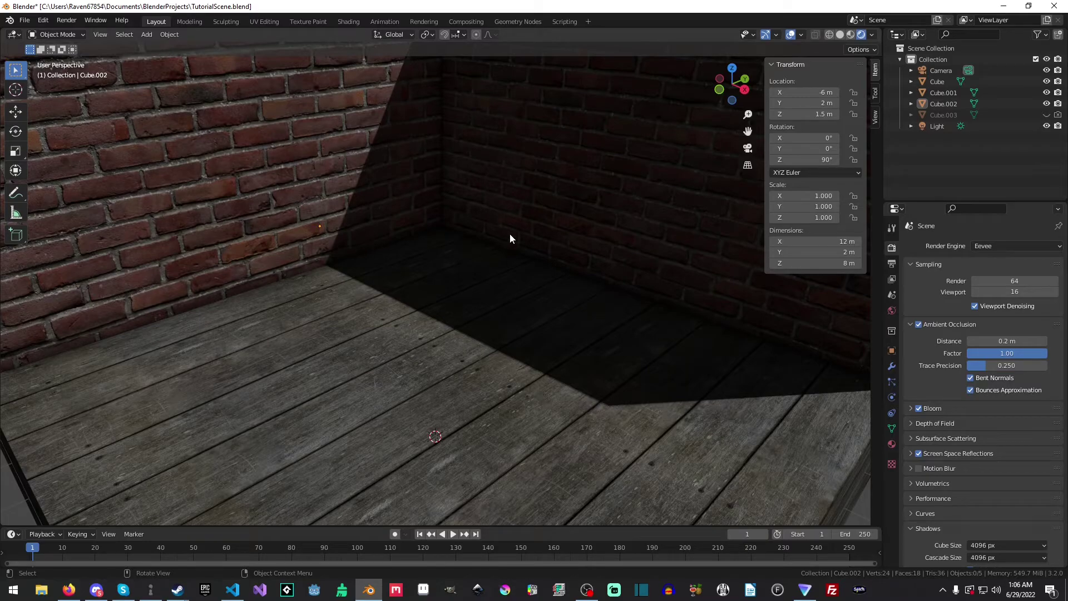
pyautogui.scroll(-4, 510, 233)
pyautogui.moveTo(467, 152); pyautogui.dragTo(426, 184, button='middle')
pyautogui.click(428, 178)
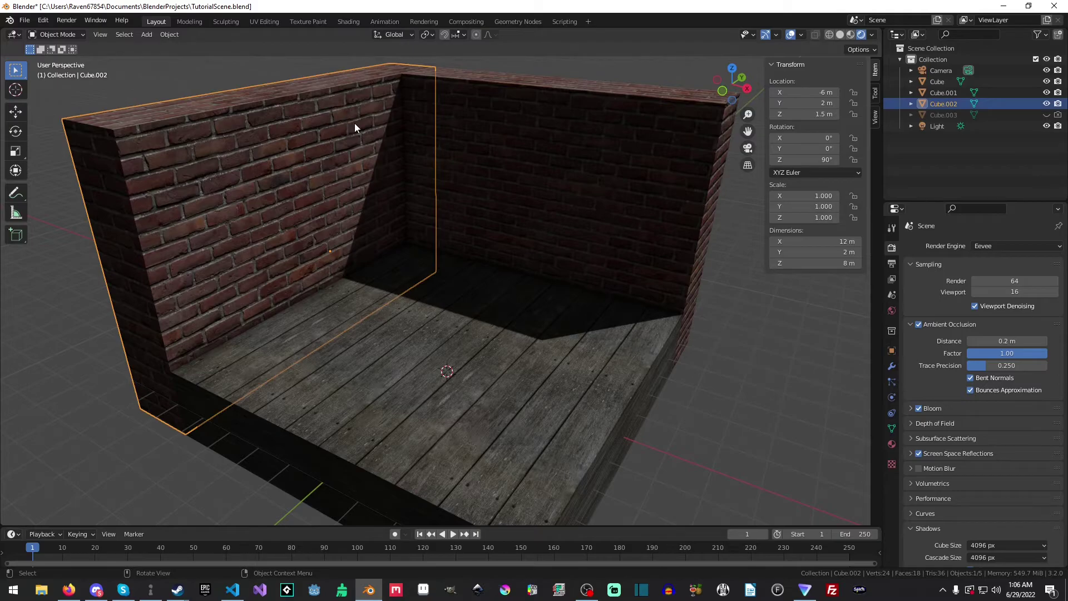
pyautogui.click(488, 346)
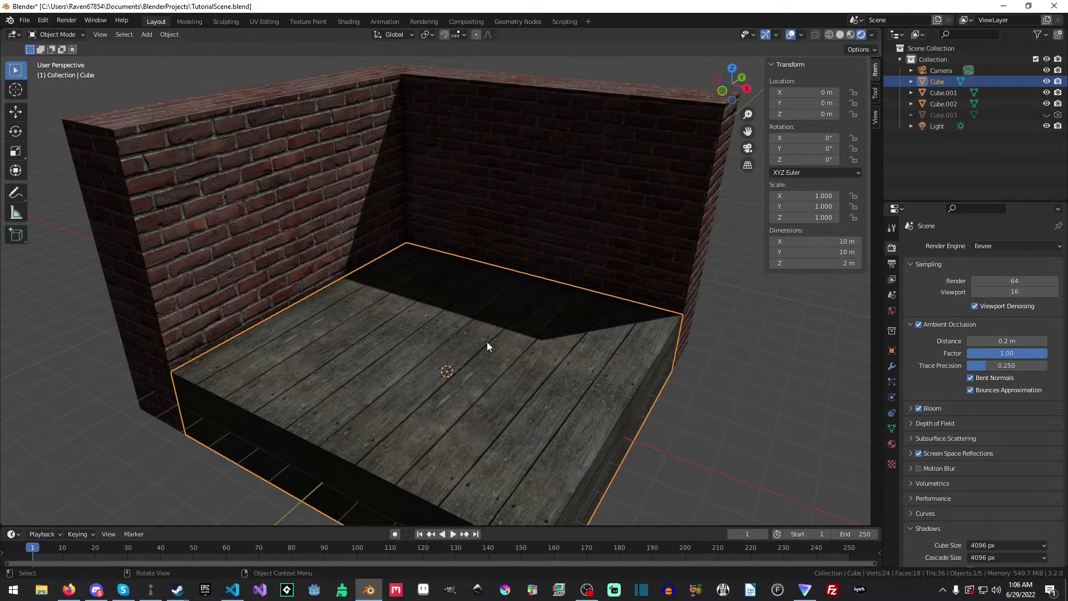
pyautogui.scroll(2, 486, 341)
pyautogui.keyDown('ctrl'); pyautogui.moveTo(486, 341); pyautogui.dragTo(597, 348, button='middle'); pyautogui.keyUp('ctrl')
pyautogui.moveTo(626, 398); pyautogui.dragTo(565, 365, button='middle')
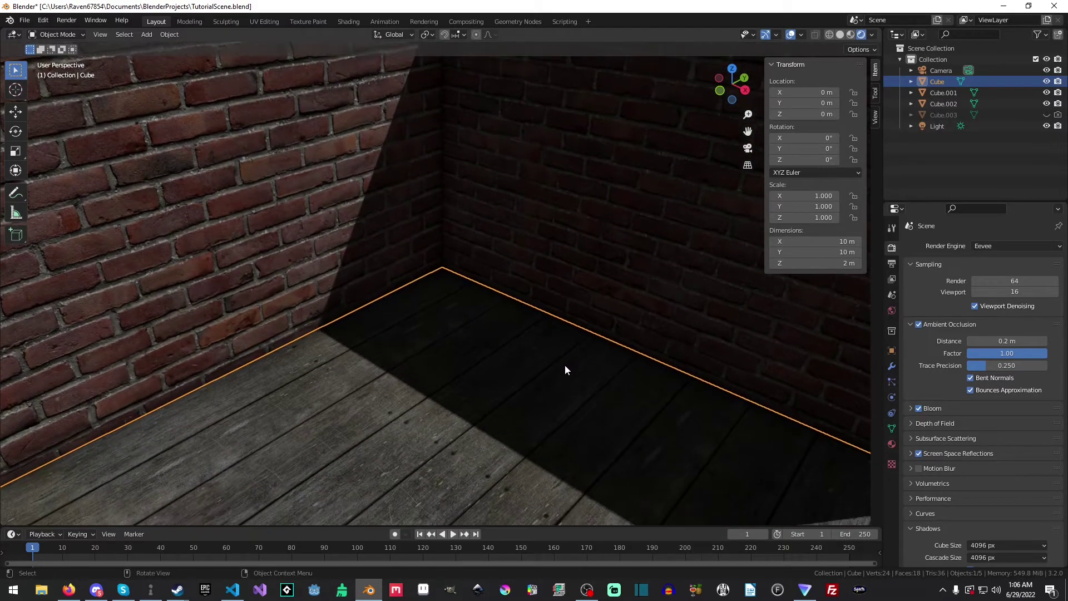
# Switch scene Ambient Occlusion off and back on to compare the corner shading
pyautogui.click(917, 323)
pyautogui.click(917, 323)
pyautogui.click(917, 323)
pyautogui.click(917, 323)
pyautogui.scroll(-5, 562, 358)
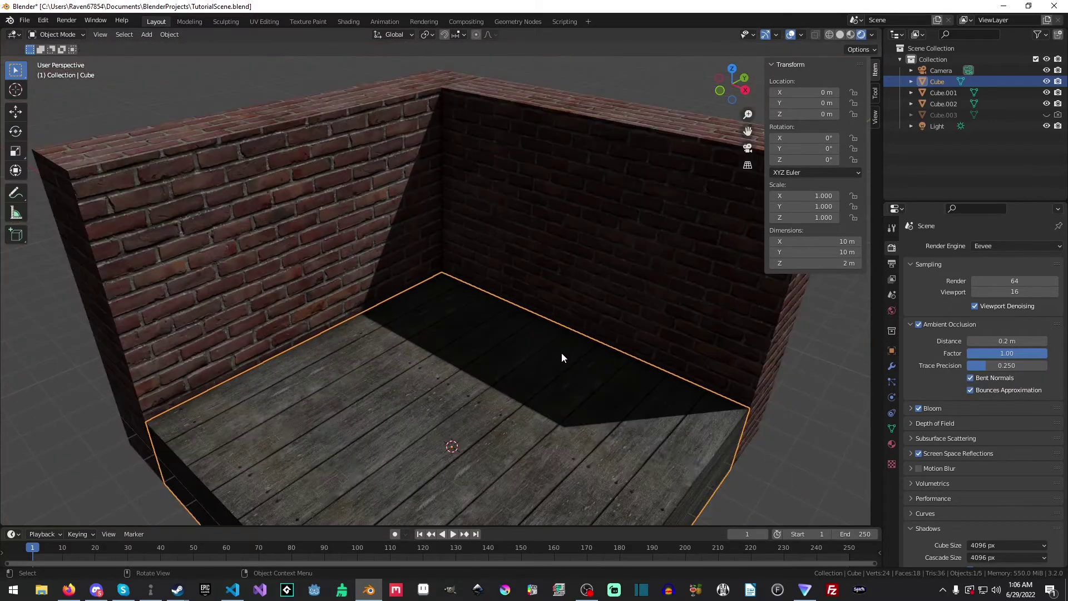
# In the Shading workspace, slide the brick wall ColorRamp's black stop to 0.195
pyautogui.click(349, 21)
pyautogui.click(363, 126)
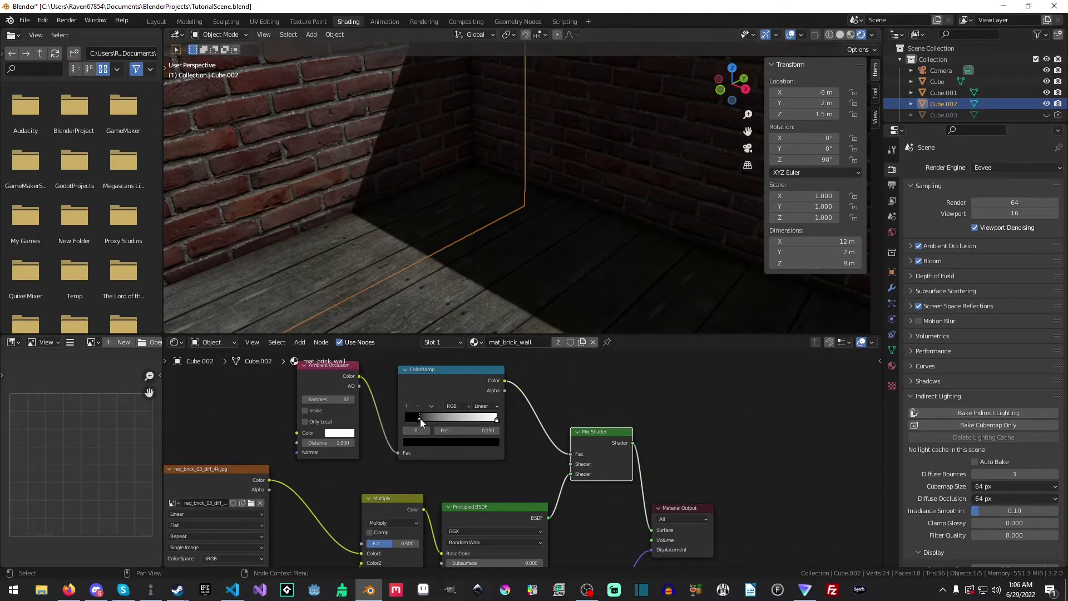
pyautogui.moveTo(420, 419)
pyautogui.mouseDown()
pyautogui.moveTo(490, 421)
pyautogui.moveTo(396, 422)
pyautogui.moveTo(478, 418)
pyautogui.moveTo(413, 415)
pyautogui.mouseUp()
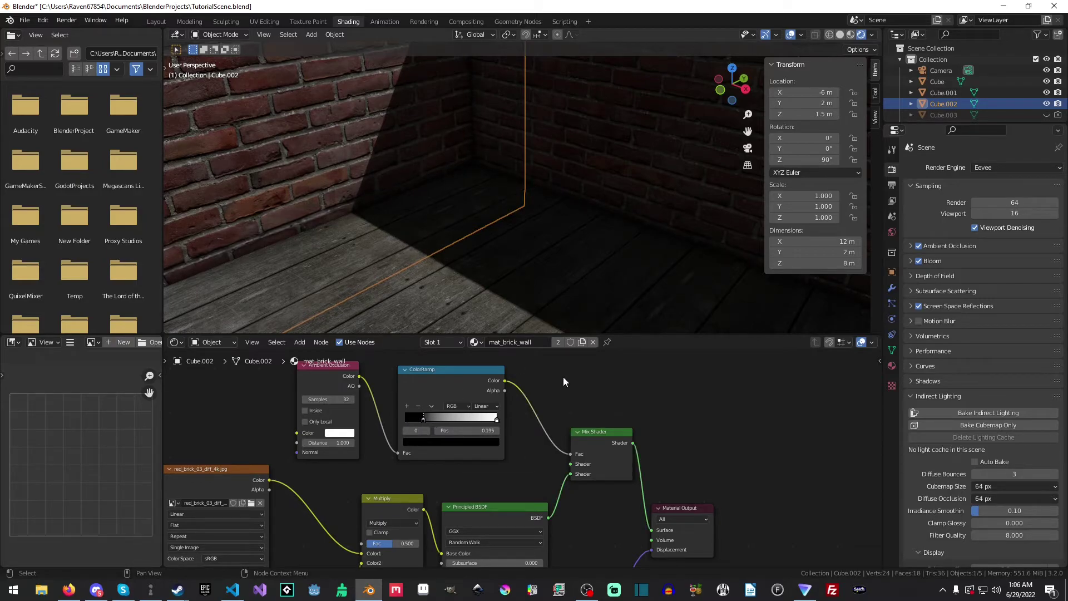
# Back in the Layout workspace, orbit to a render angle on the room and deselect the brick wall
pyautogui.click(156, 21)
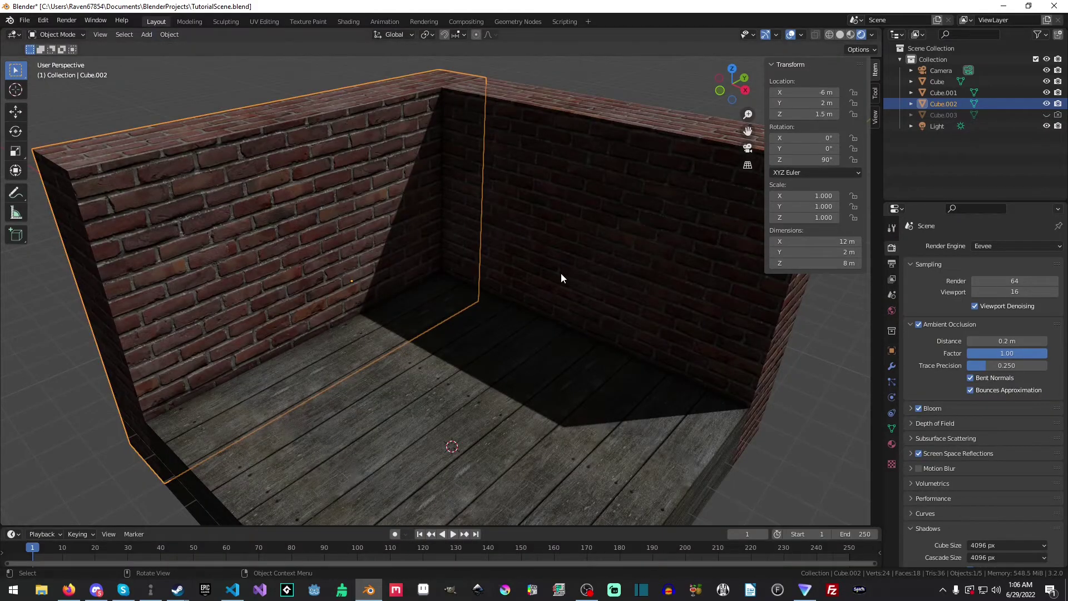
pyautogui.moveTo(561, 274); pyautogui.dragTo(484, 150, button='middle')
pyautogui.click(484, 95)
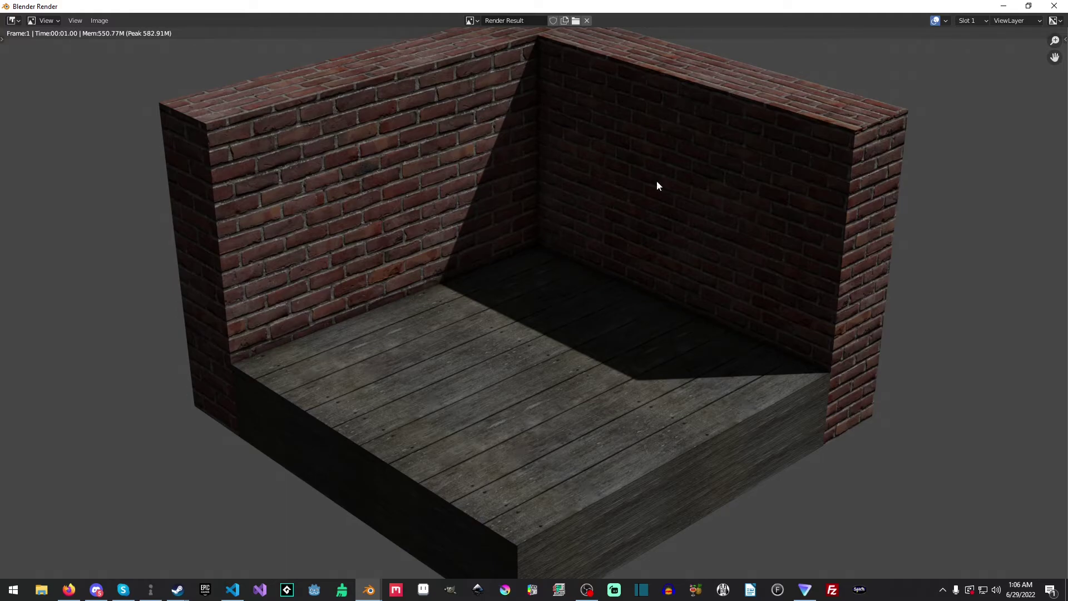
# Close the render window and save the scene as TutorialScene.blend
pyautogui.click(1054, 7)
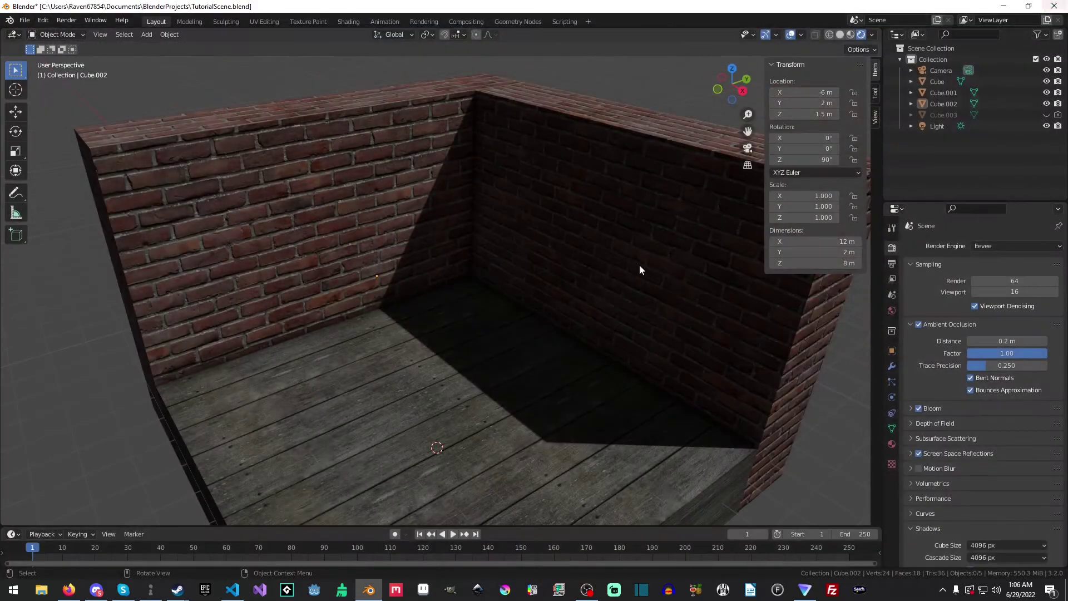
pyautogui.hotkey('ctrl', 's')
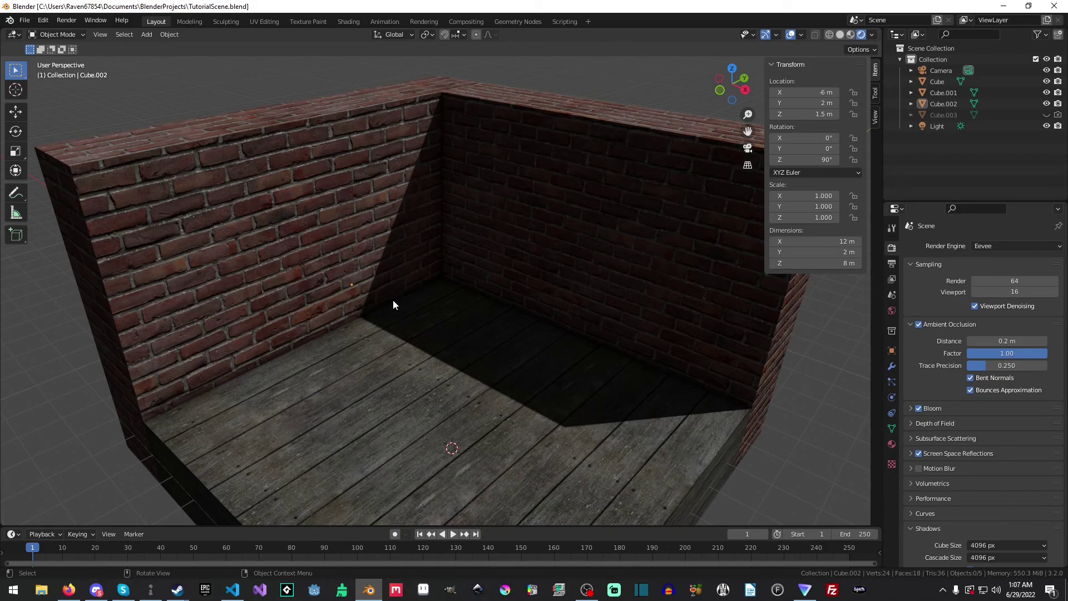
pyautogui.moveTo(422, 376); pyautogui.dragTo(492, 341, button='middle')
pyautogui.hotkey('ctrl', 's')
pyautogui.scroll(2, 491, 342)
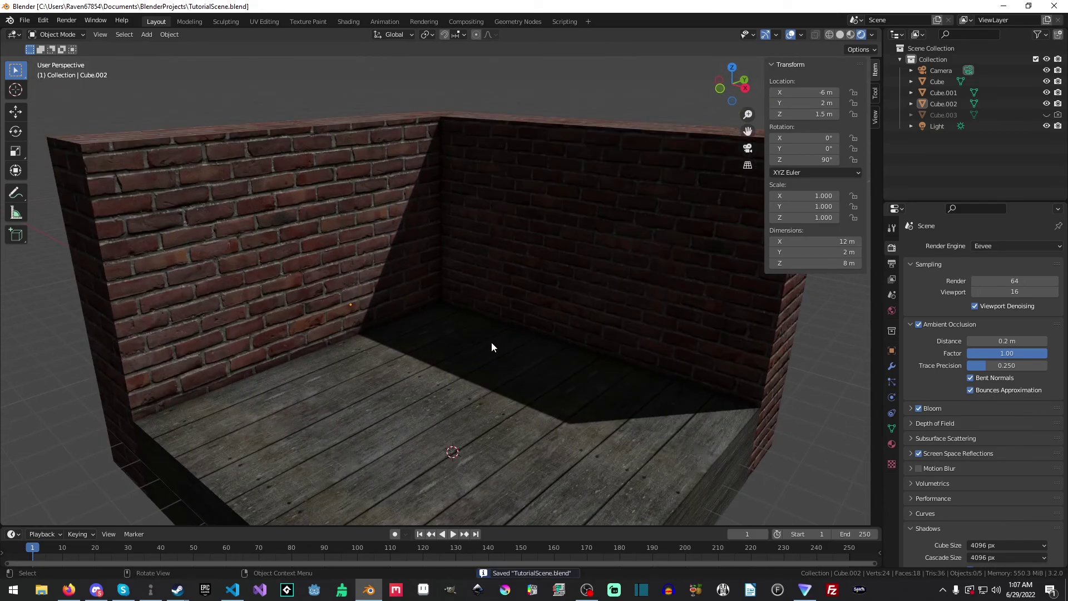